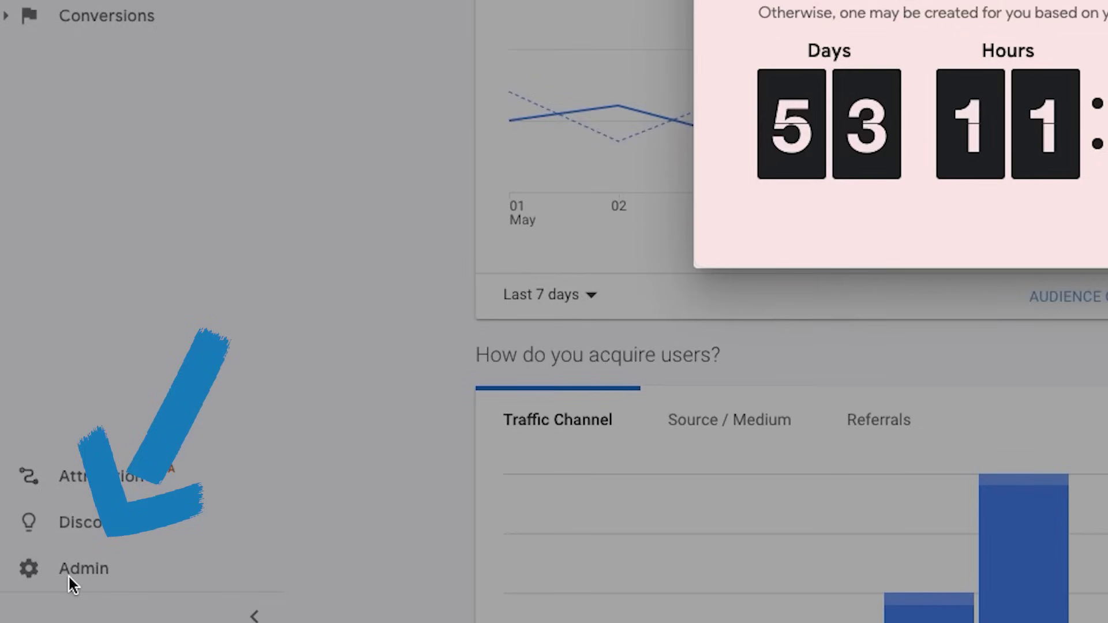
# - Dismiss the data-processing notice and open the GA4 Setup Assistant from Admin, showing the connected property
pyautogui.click(82, 568)
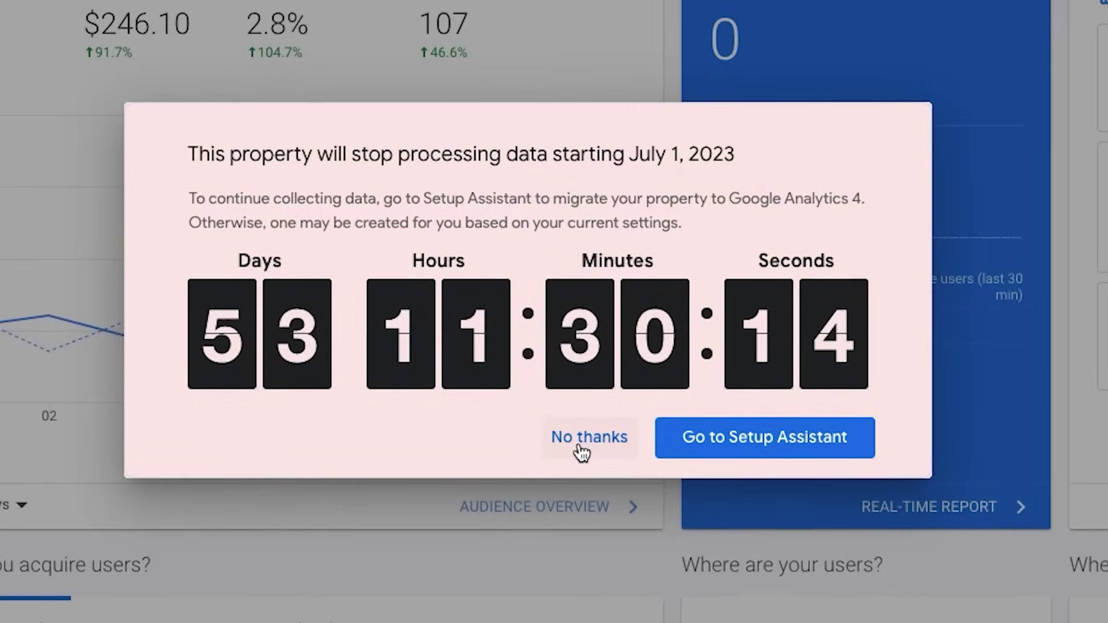
pyautogui.click(569, 441)
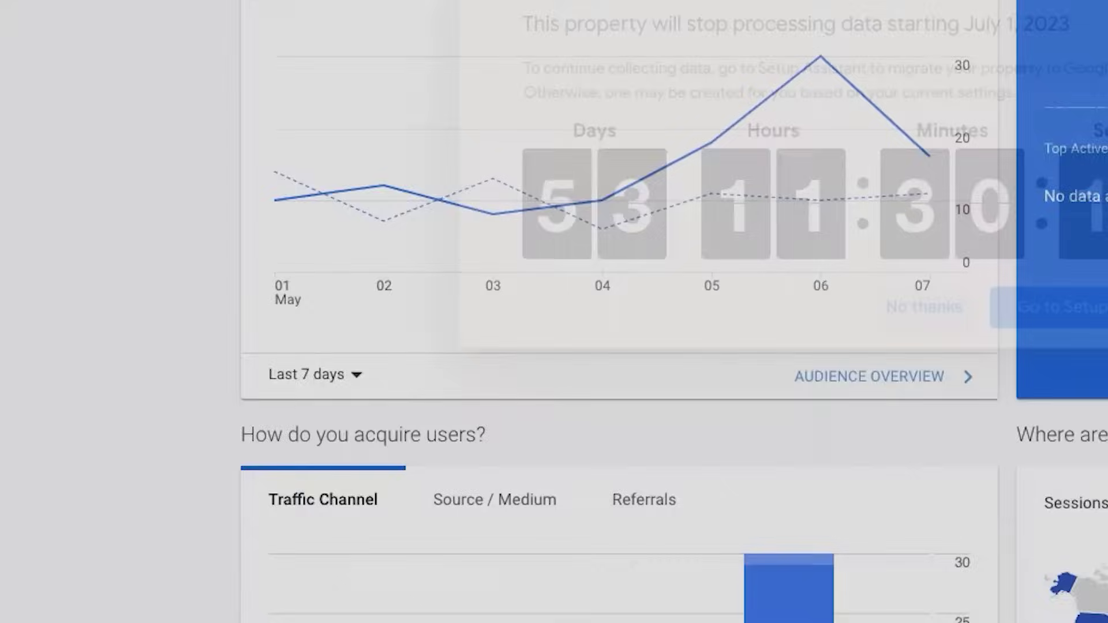
pyautogui.click(52, 555)
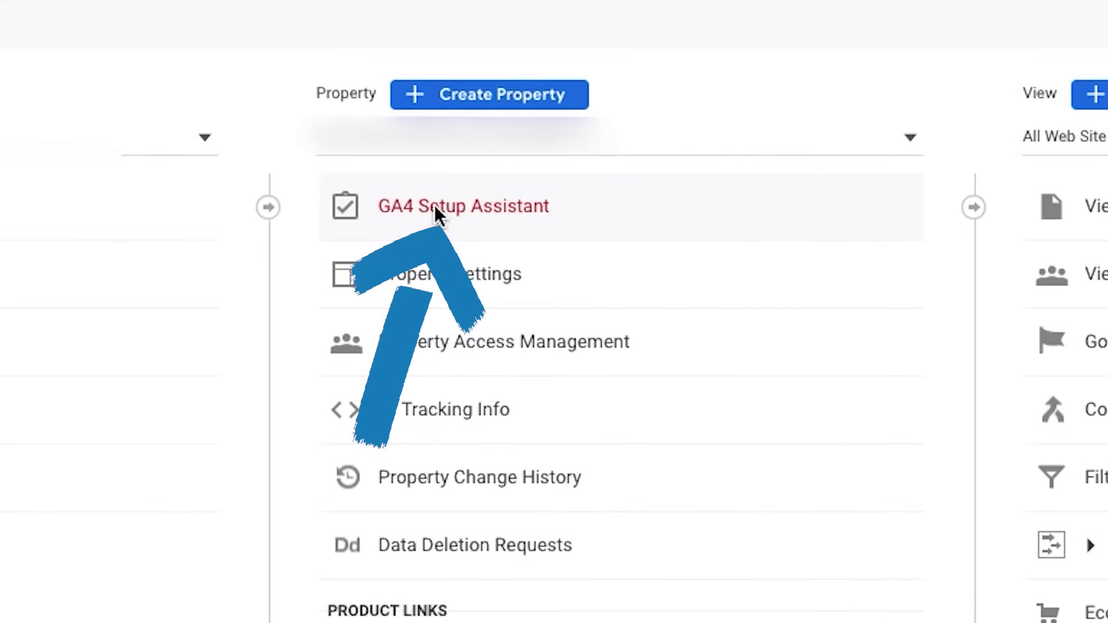
pyautogui.click(436, 209)
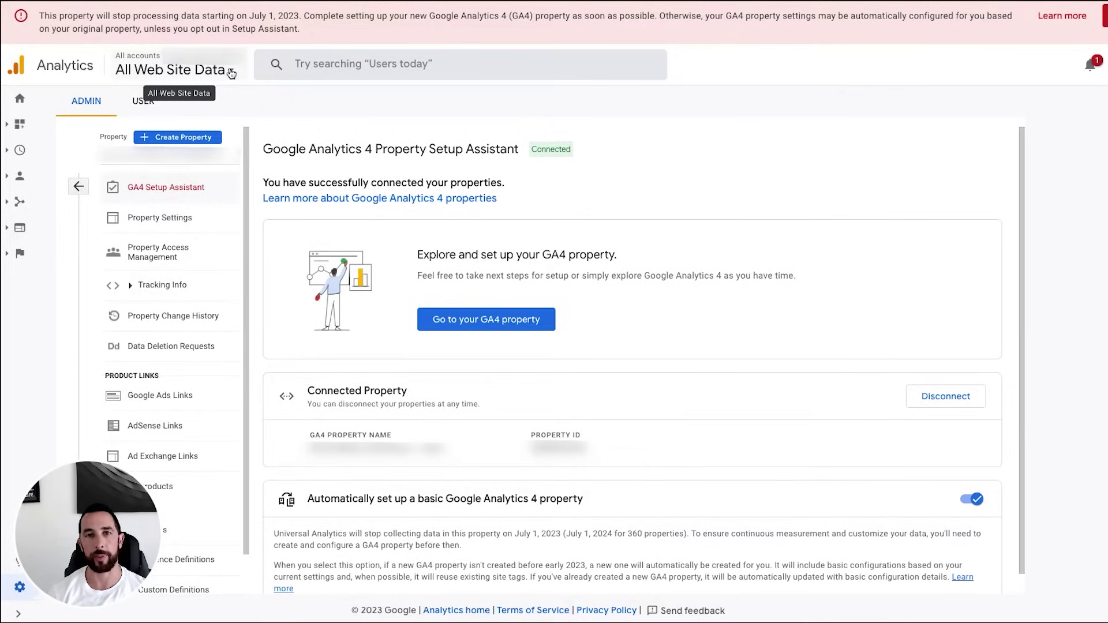
# - Switch to the GA4 property and view its Home overview reporting 90 users over 7 days
pyautogui.click(231, 72)
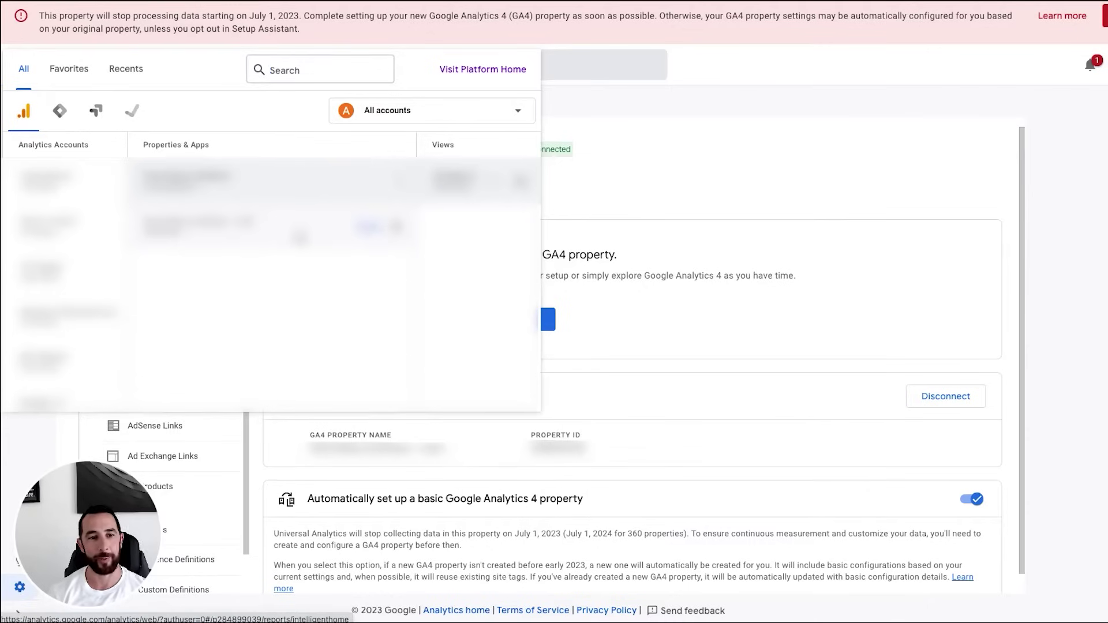
pyautogui.click(295, 237)
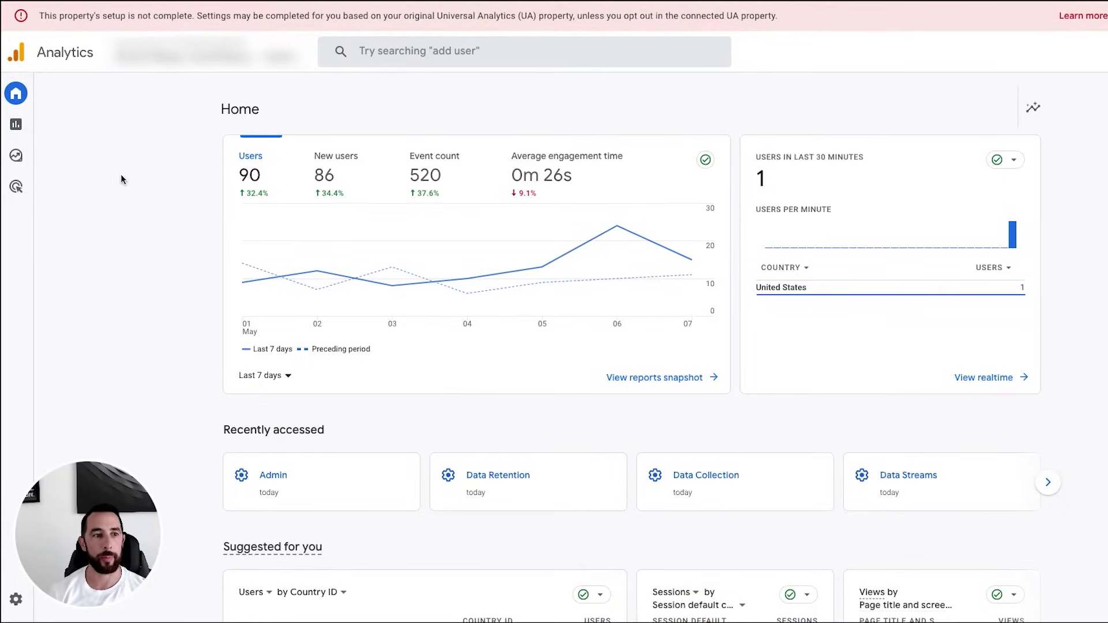
pyautogui.moveTo(113, 518)
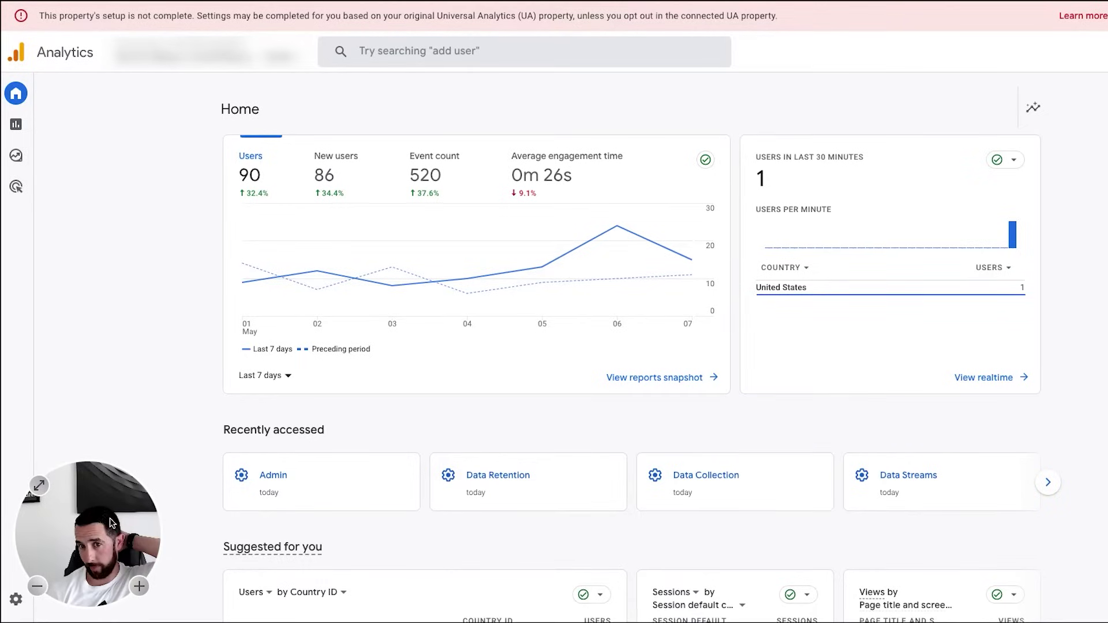
pyautogui.moveTo(111, 522); pyautogui.dragTo(122, 99)
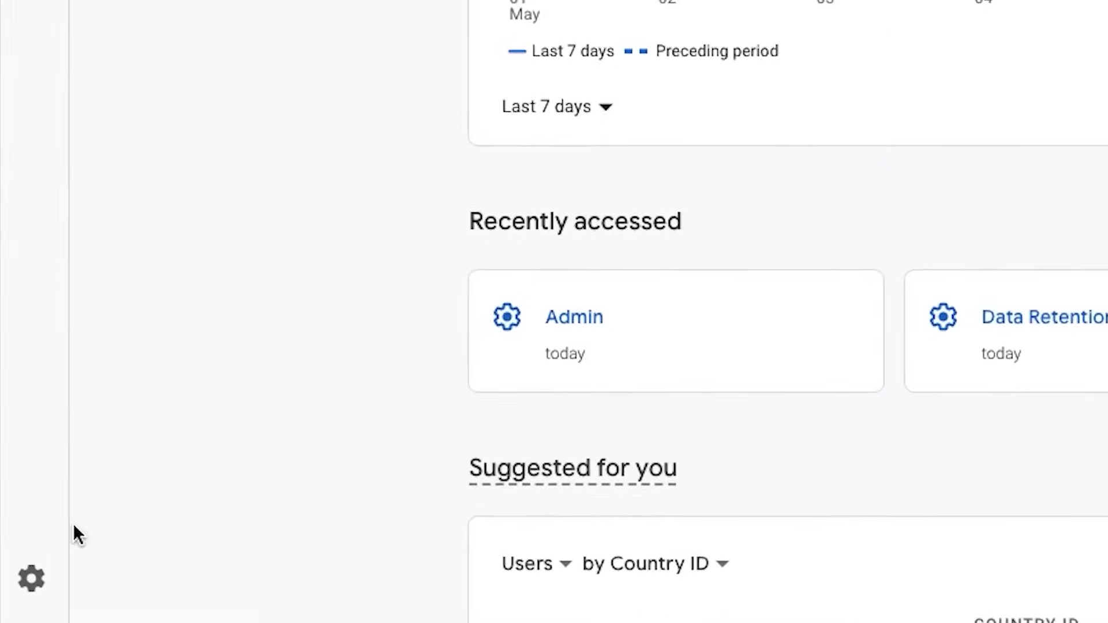
# - Open the GA4 Property Settings, showing New York time zone and US Dollar currency
pyautogui.moveTo(29, 602)
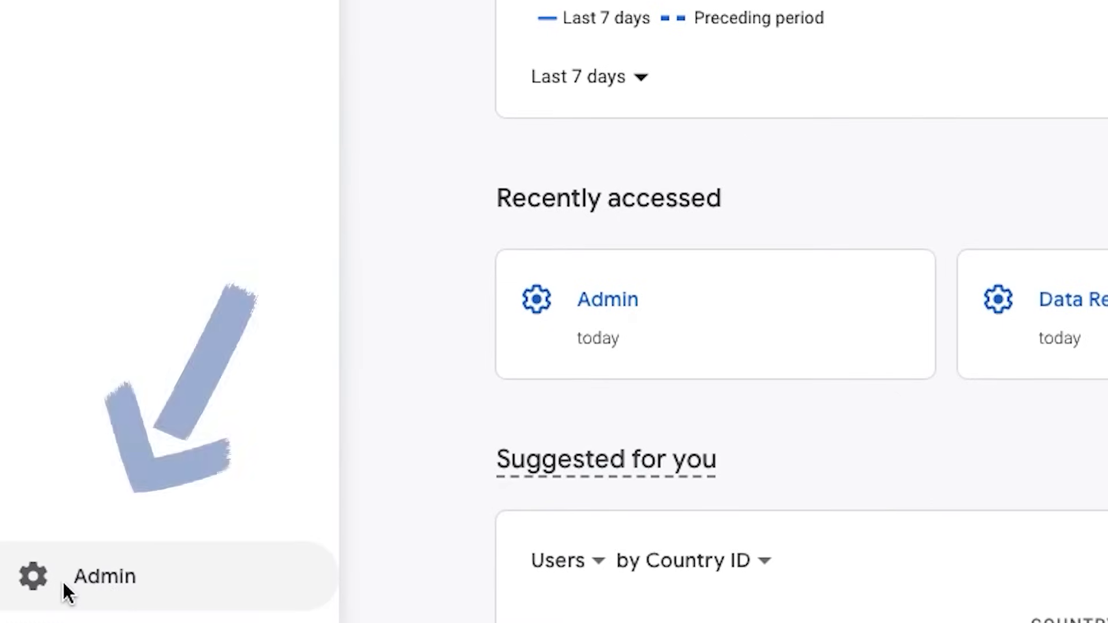
pyautogui.click(94, 580)
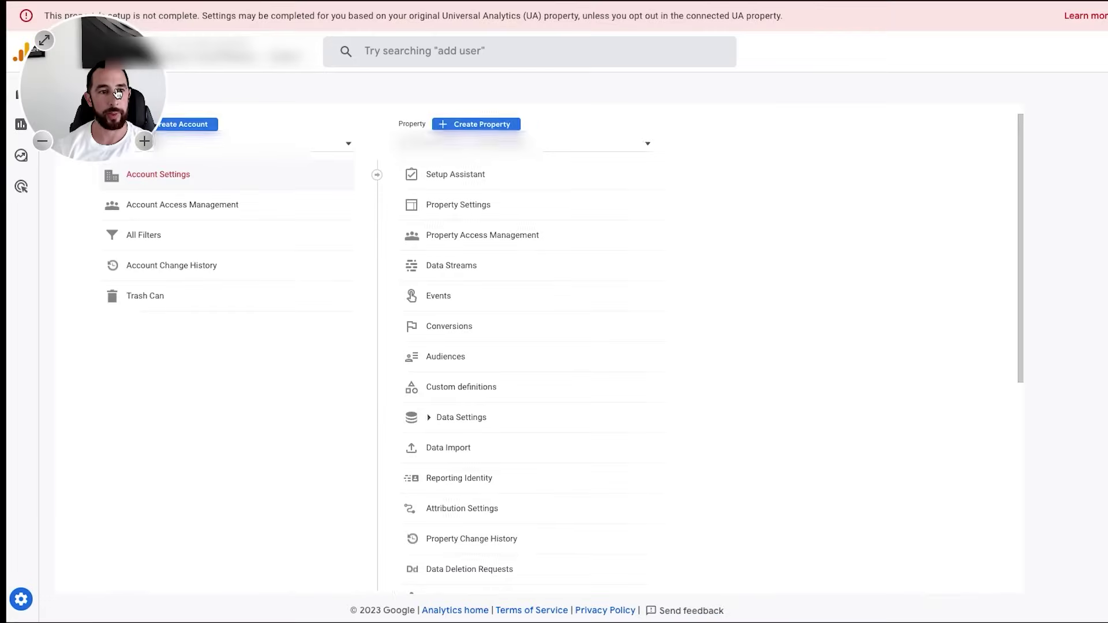
pyautogui.moveTo(117, 94); pyautogui.dragTo(111, 539)
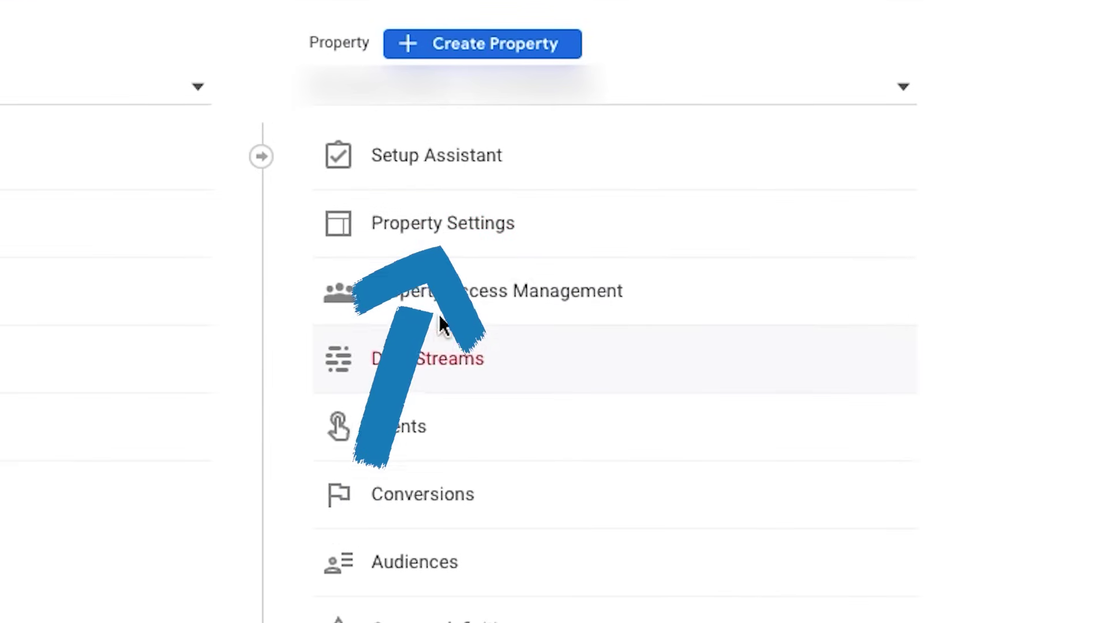
pyautogui.click(430, 223)
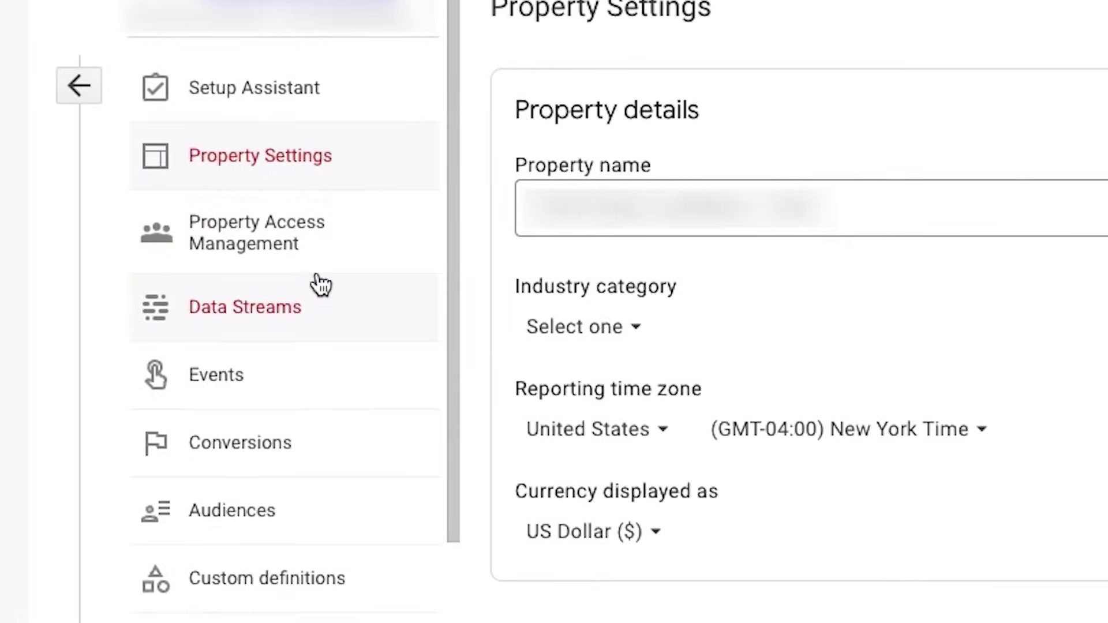
pyautogui.scroll(-5, 322, 297)
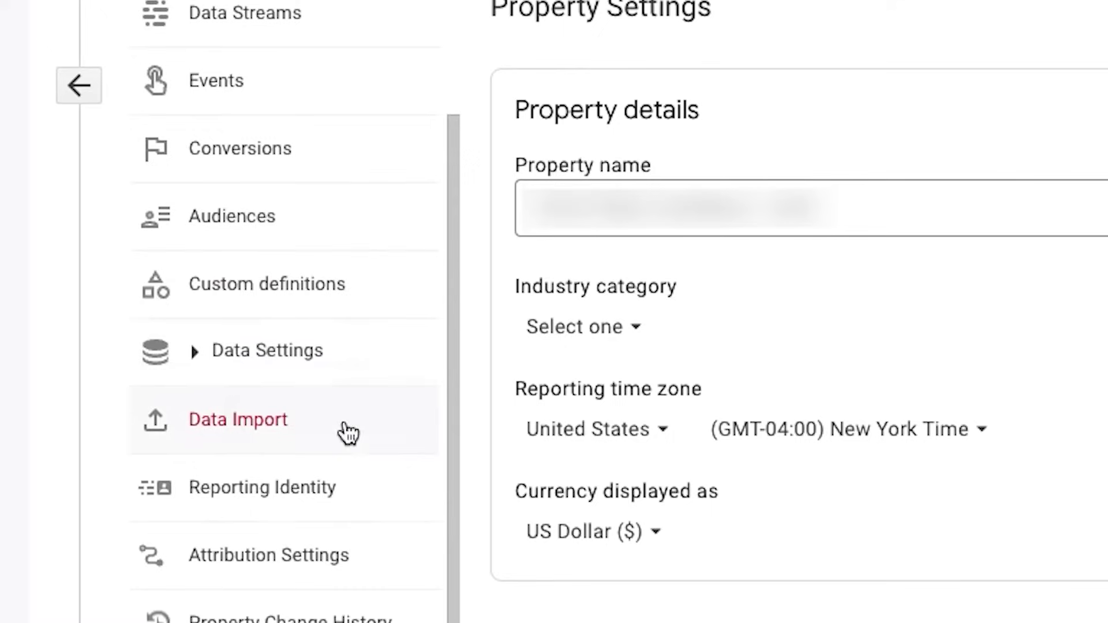
# - Expand Data Settings and view Data Collection, with Google signals and granular location collection on
pyautogui.click(251, 362)
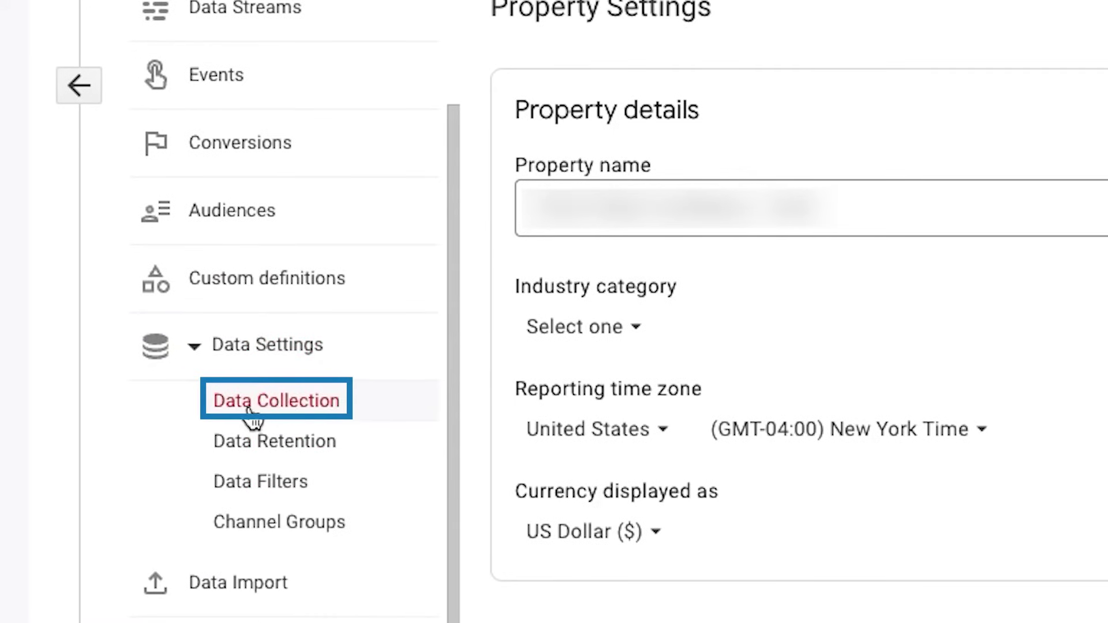
pyautogui.click(284, 414)
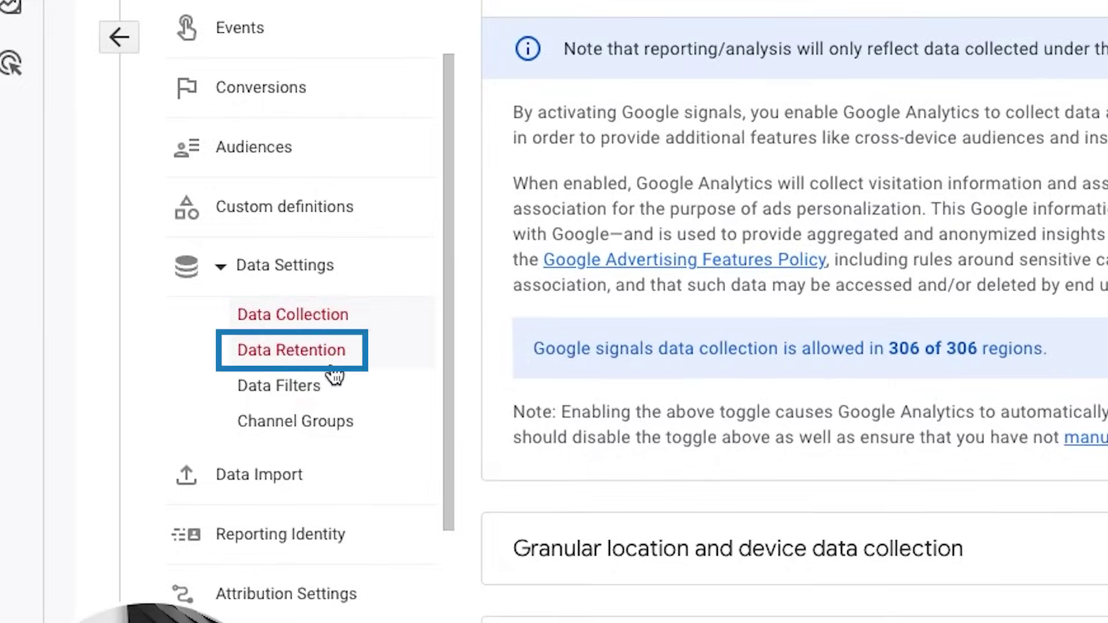
# - Leave event data retention at 14 months and view Attribution Settings with data-driven model
pyautogui.click(331, 365)
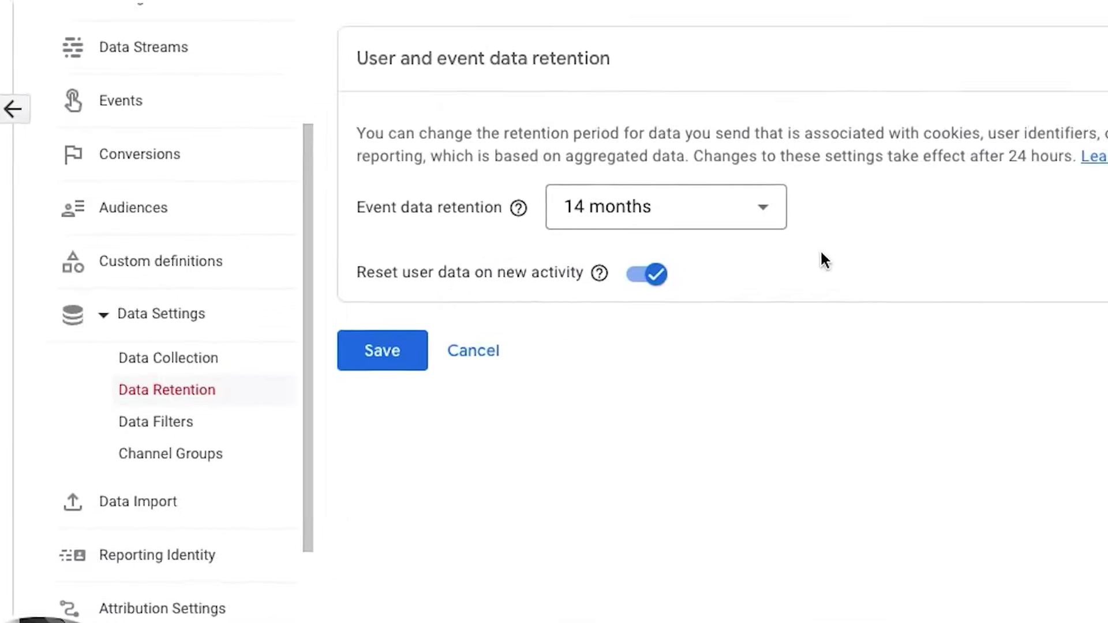
pyautogui.click(612, 257)
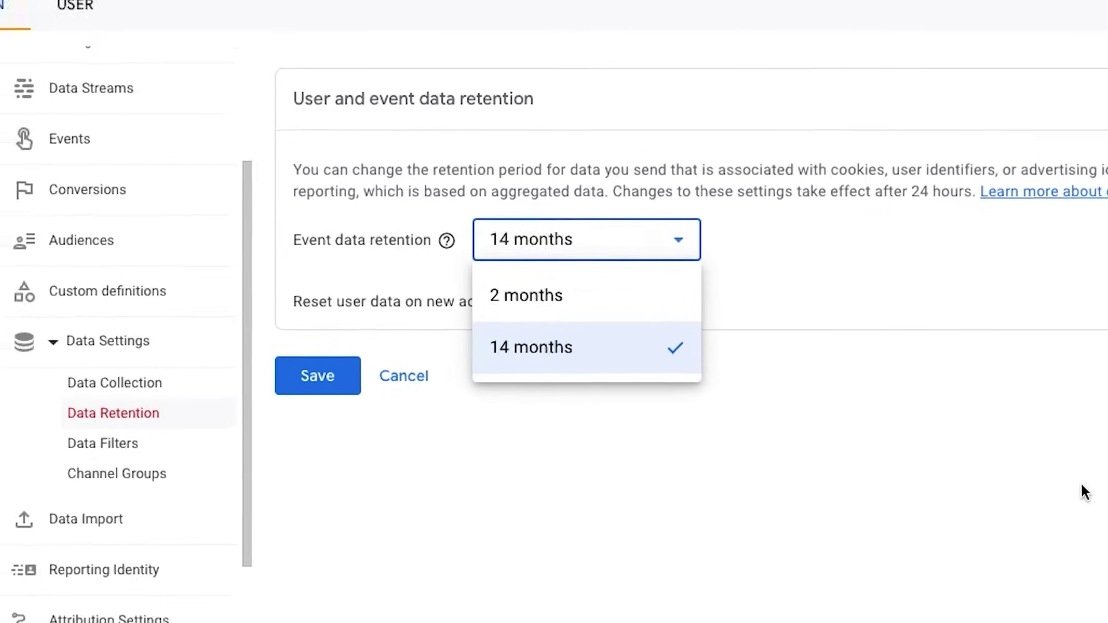
pyautogui.press('Escape')
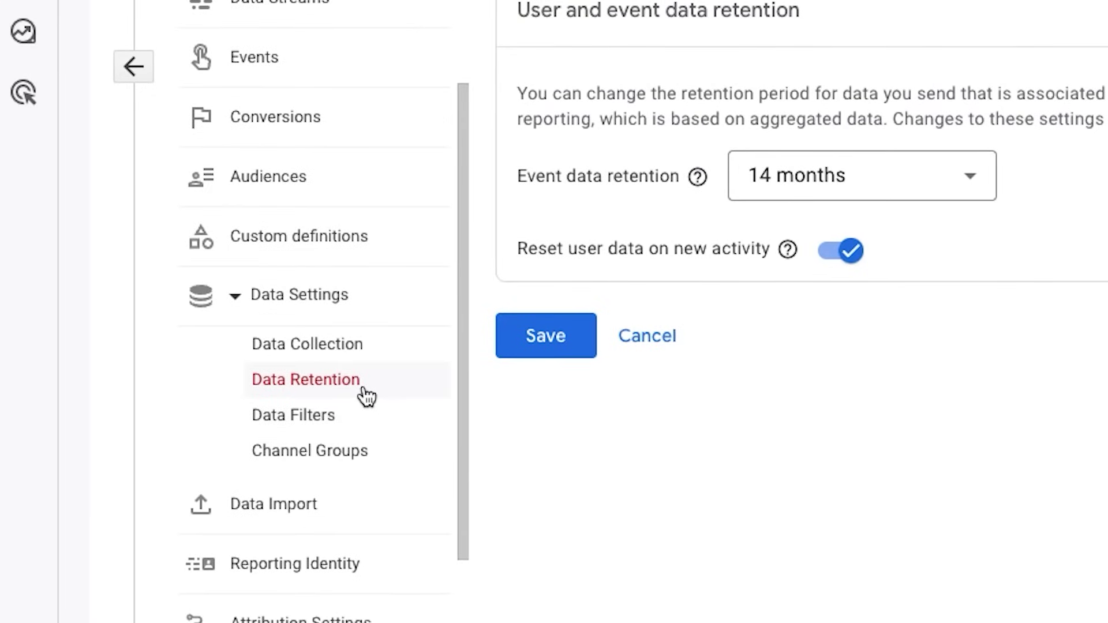
pyautogui.scroll(-5, 367, 397)
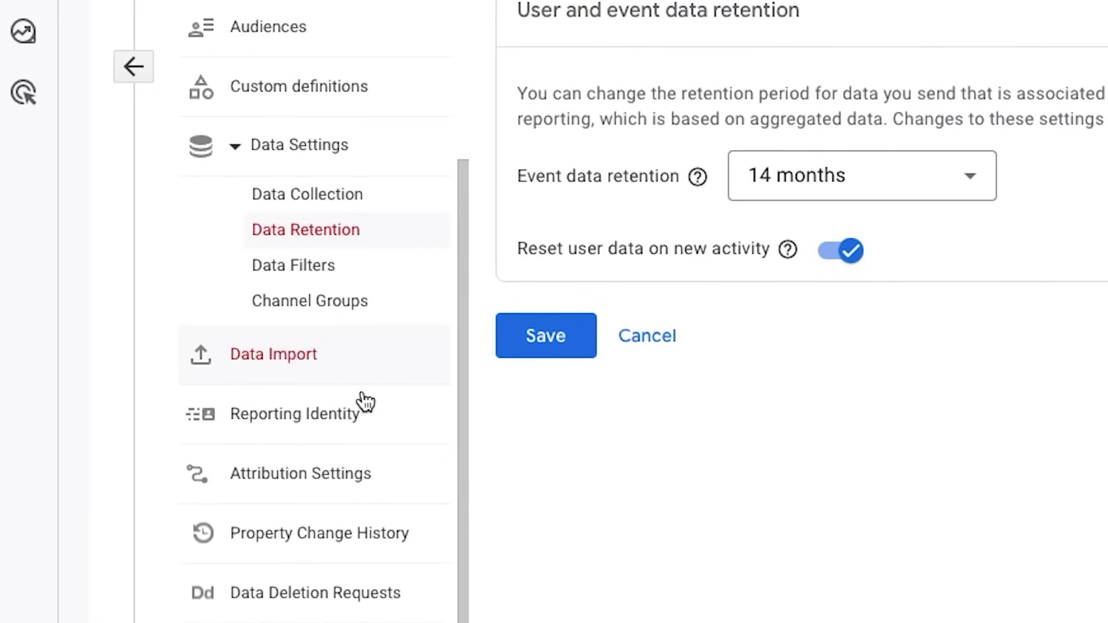
pyautogui.click(344, 315)
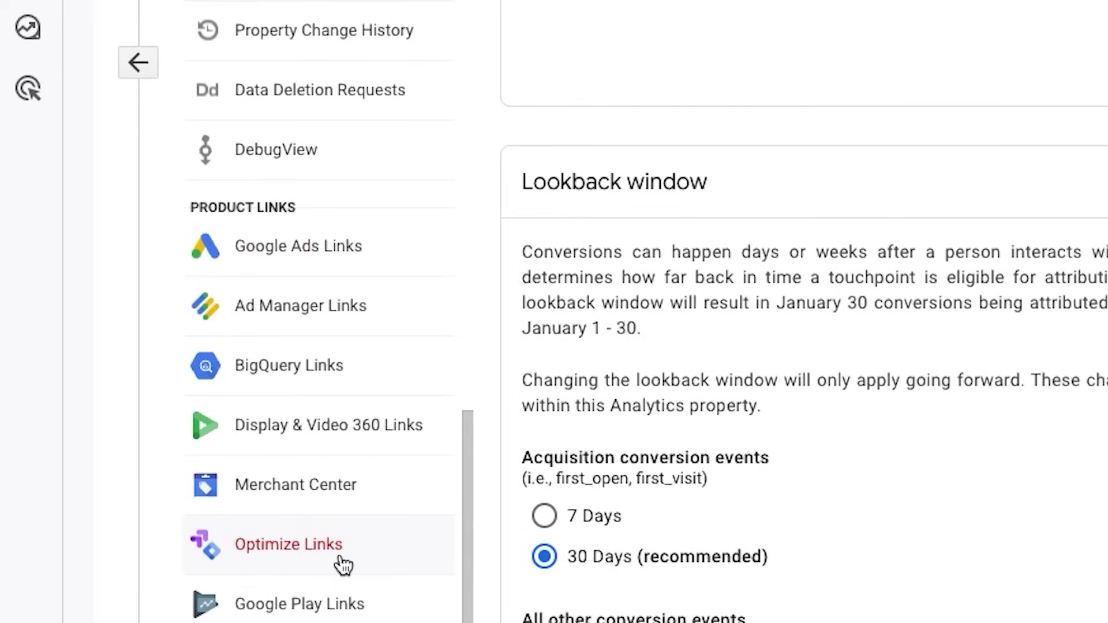
# - View Google Ads Links, start a new link, then cancel, keeping the single linked account
pyautogui.click(339, 268)
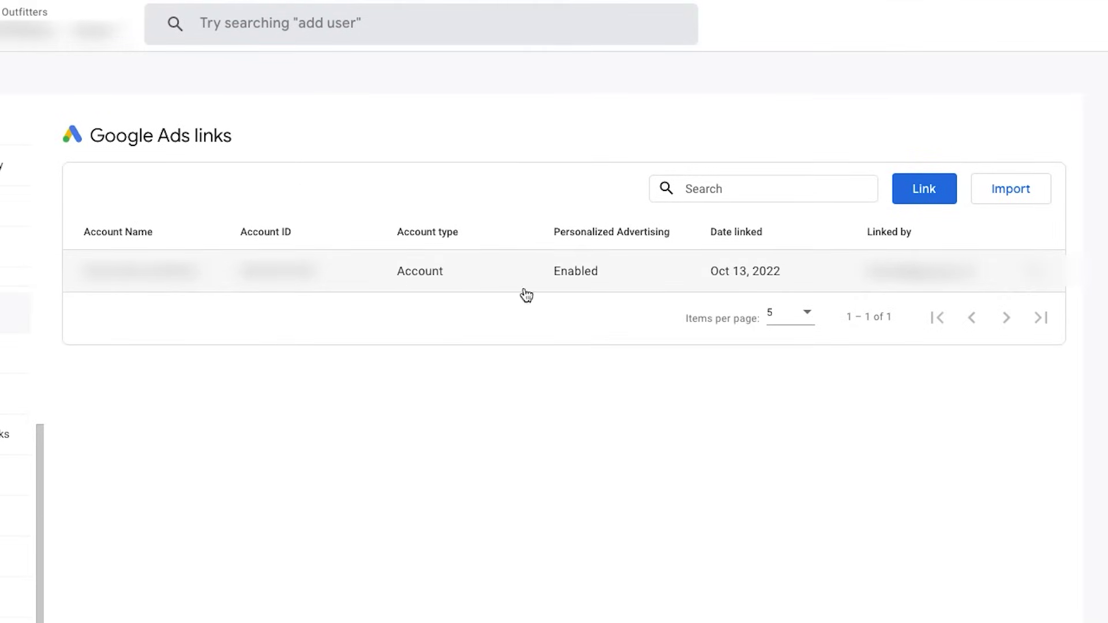
pyautogui.click(925, 190)
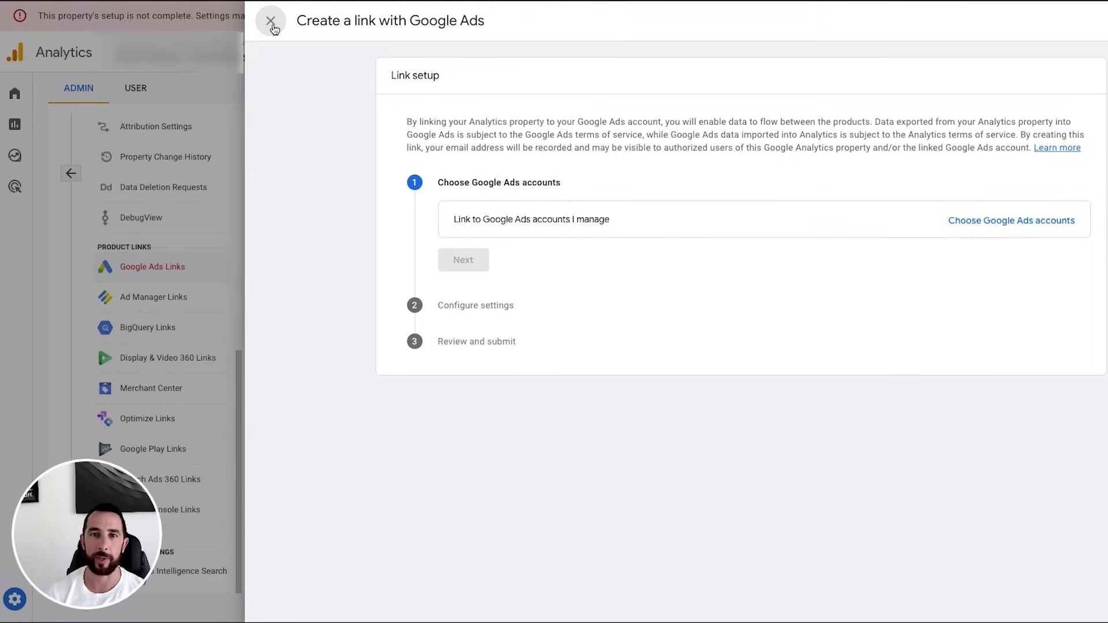
pyautogui.click(272, 23)
# - Return to the Admin overview and view Data Streams, listing the one active web stream
pyautogui.scroll(7, 167, 321)
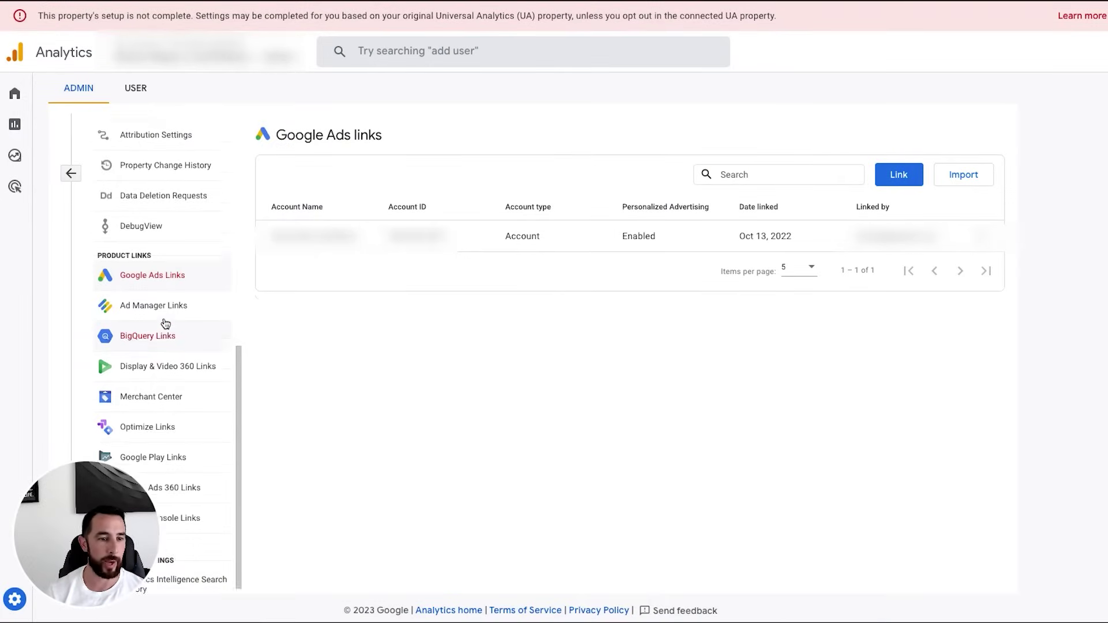
pyautogui.scroll(2, 173, 300)
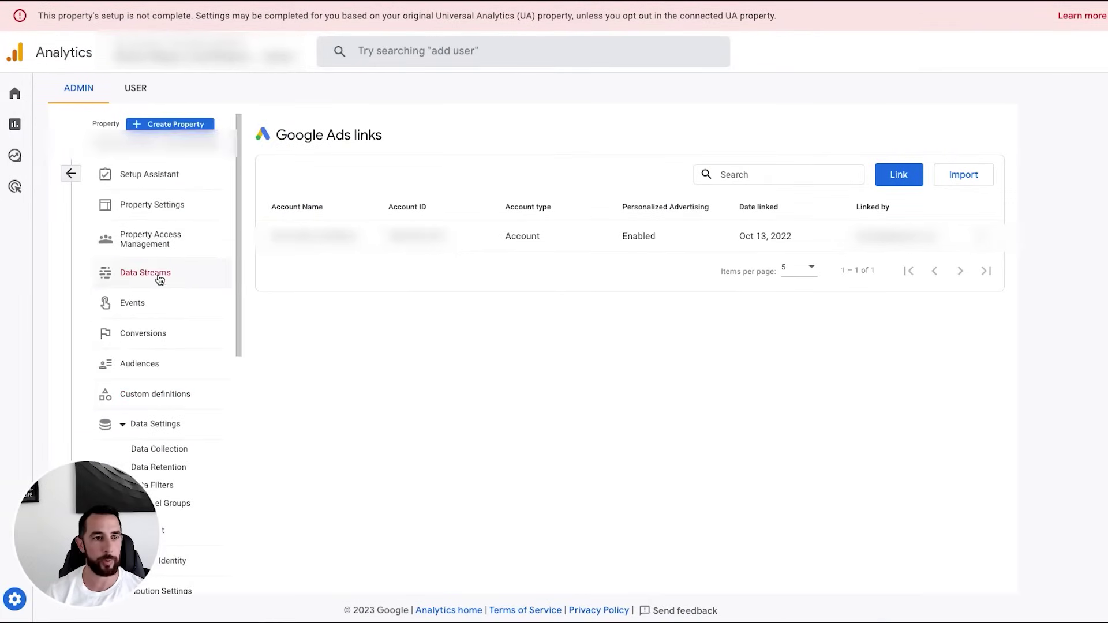
pyautogui.click(70, 173)
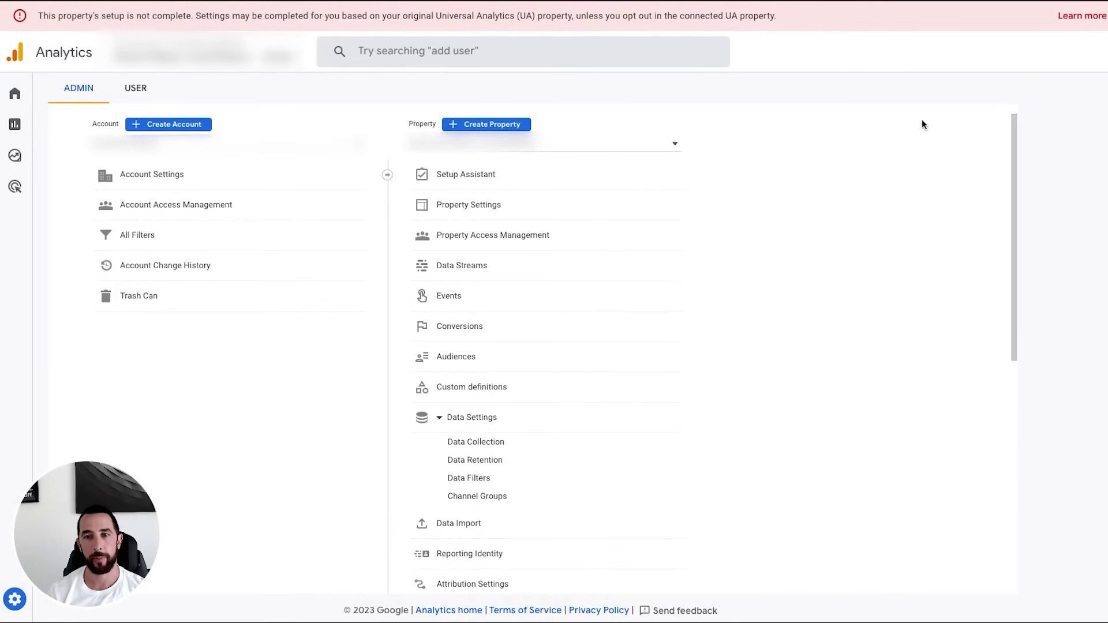
pyautogui.click(459, 265)
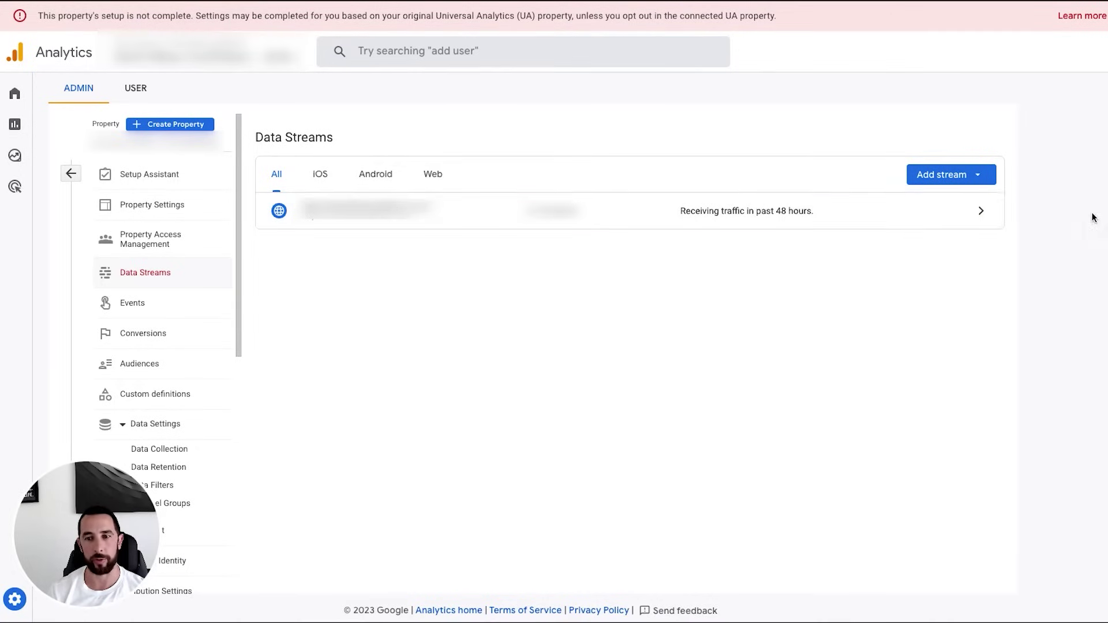
# - In the web stream's details, select the Measurement ID and view the connected site tags
pyautogui.click(981, 212)
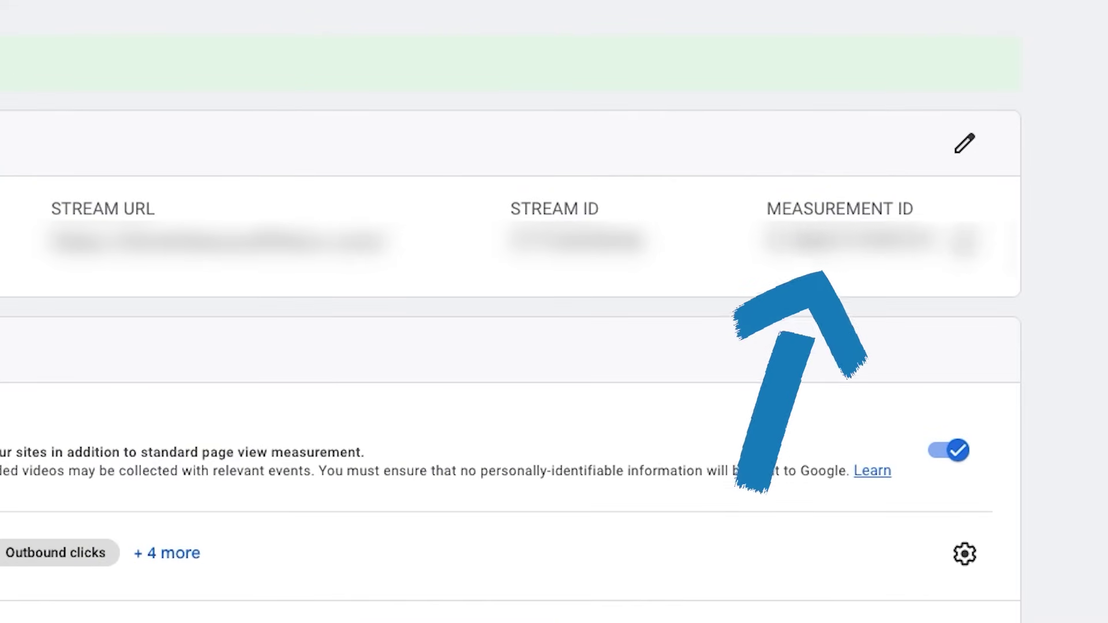
pyautogui.moveTo(764, 240); pyautogui.dragTo(939, 239)
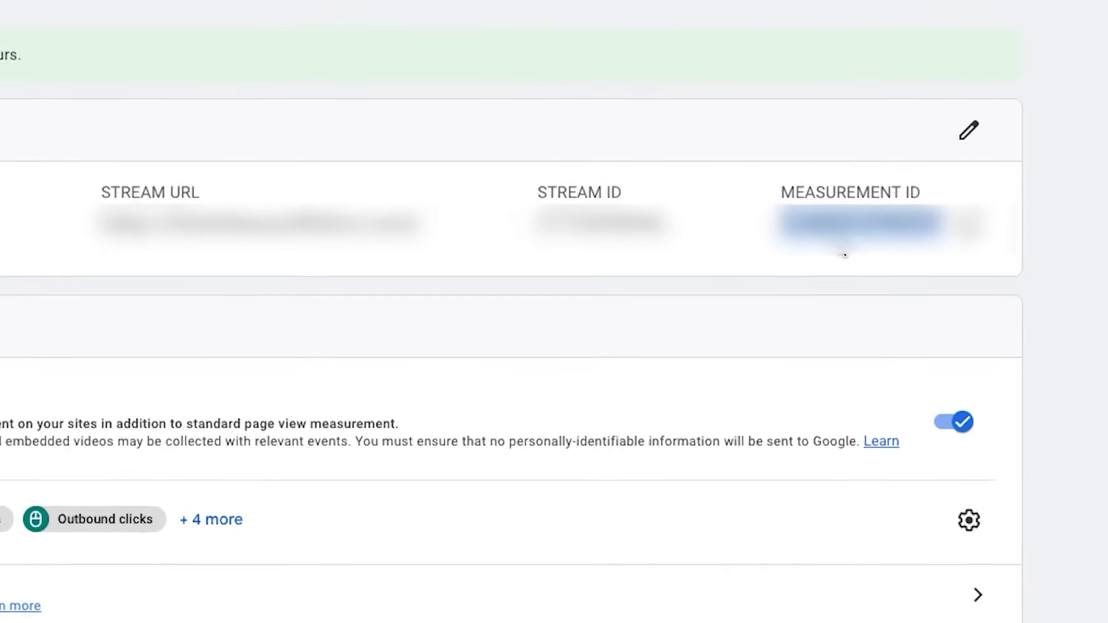
pyautogui.scroll(-1, 1061, 186)
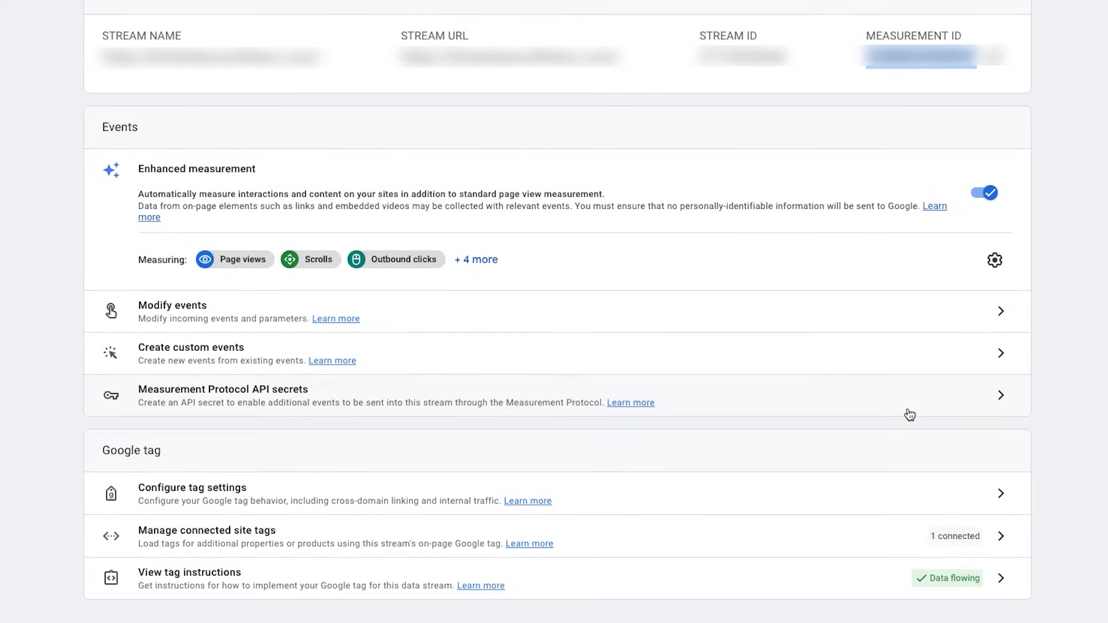
pyautogui.click(1007, 536)
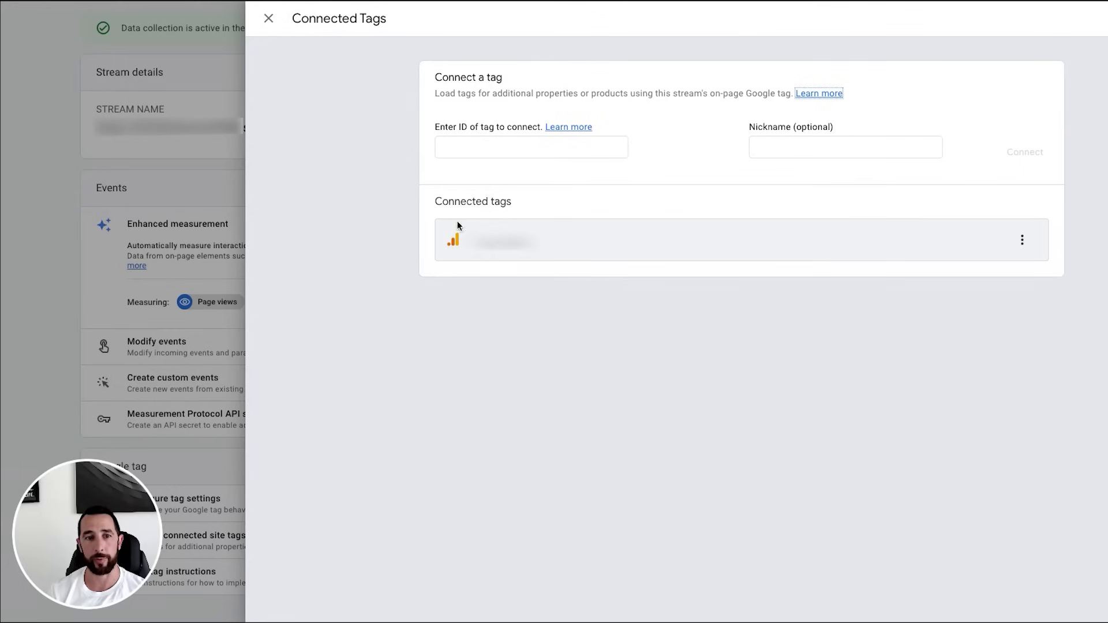
# - Close the connected tags list and bring up the Google tag's configuration settings
pyautogui.click(270, 20)
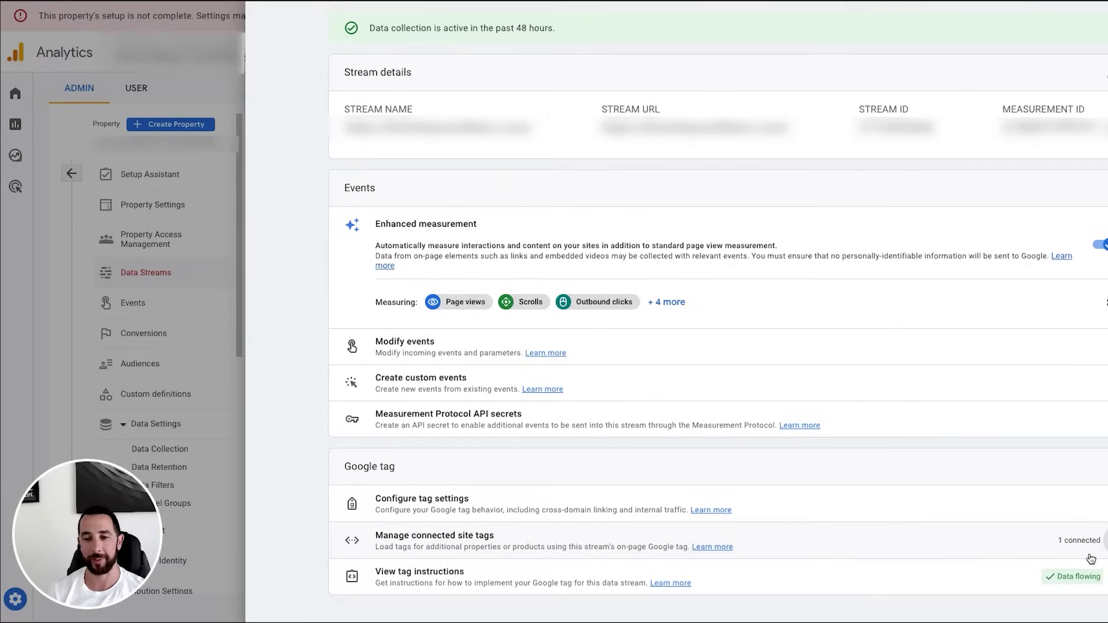
pyautogui.click(1046, 505)
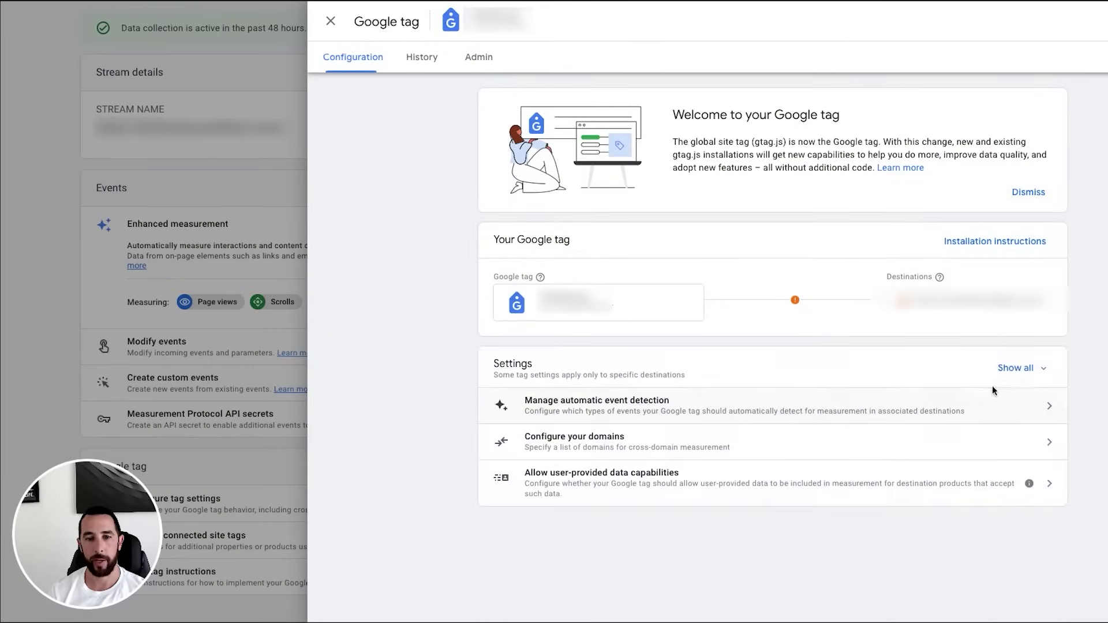
# - Show all Google tag settings and review the domain configuration, leaving it without conditions
pyautogui.click(1015, 369)
pyautogui.scroll(-1, 1019, 374)
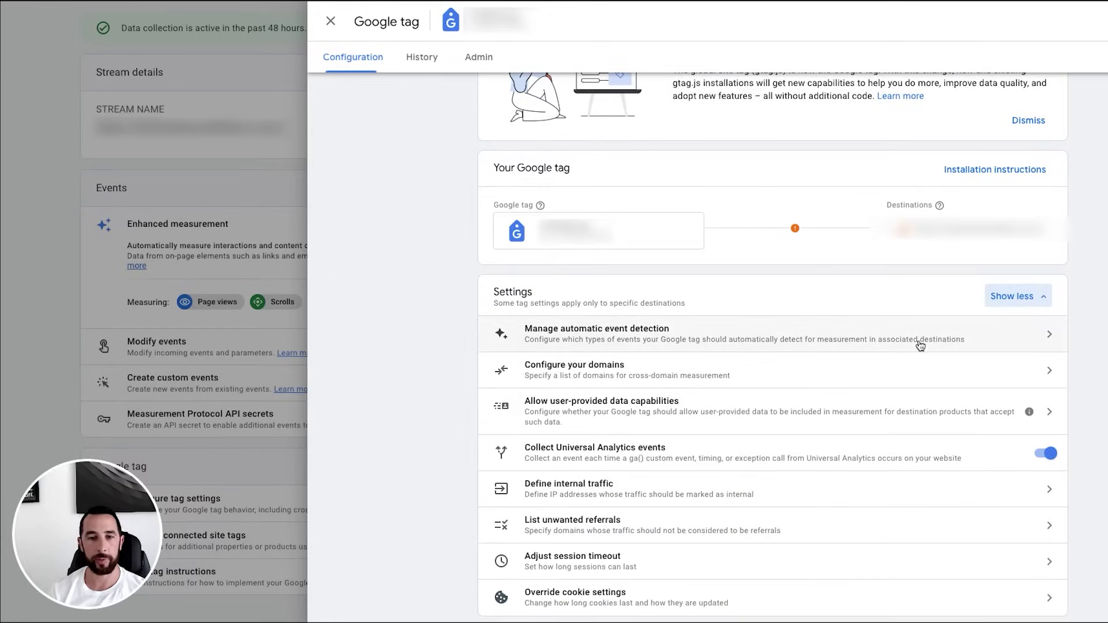
pyautogui.click(764, 376)
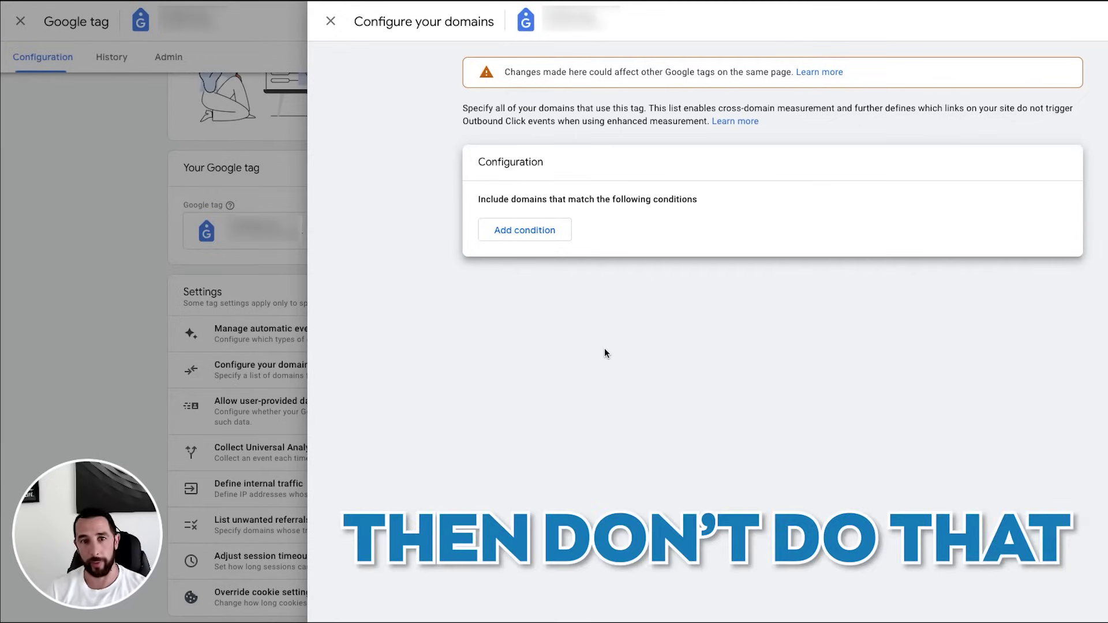
pyautogui.click(331, 23)
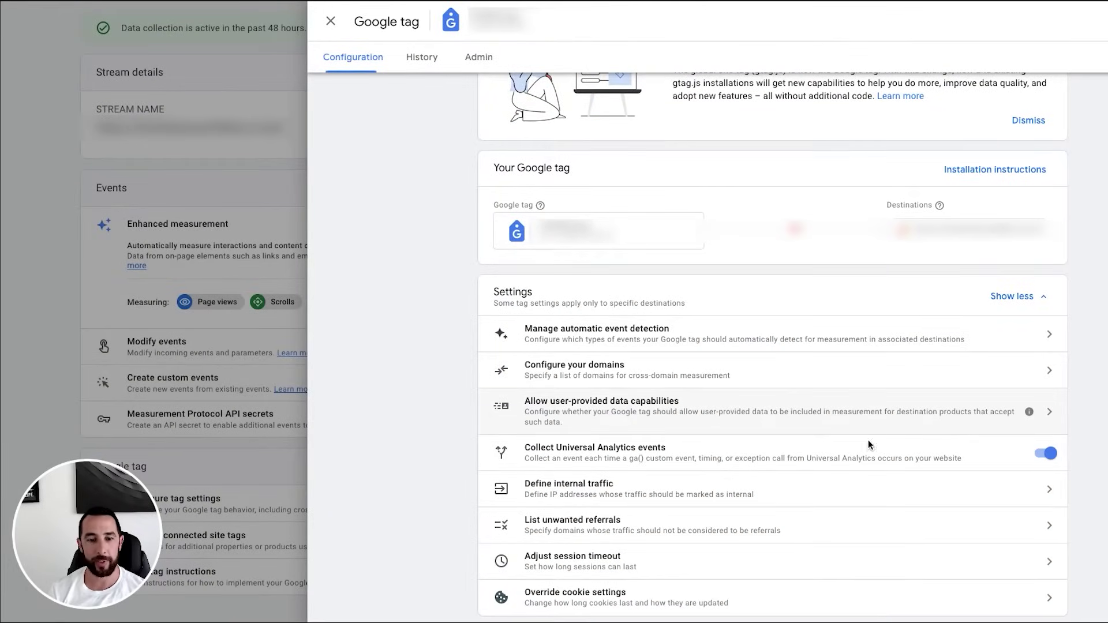
# - Review the two 'Referral domain contains' entries in the unwanted referrals list, then close it
pyautogui.click(891, 529)
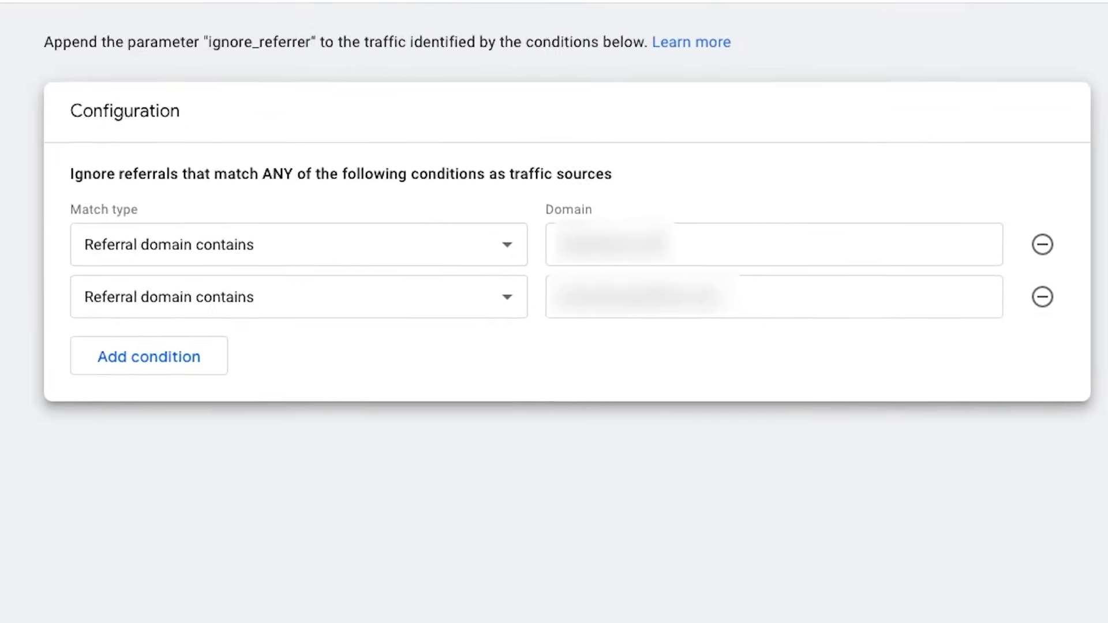
pyautogui.click(755, 198)
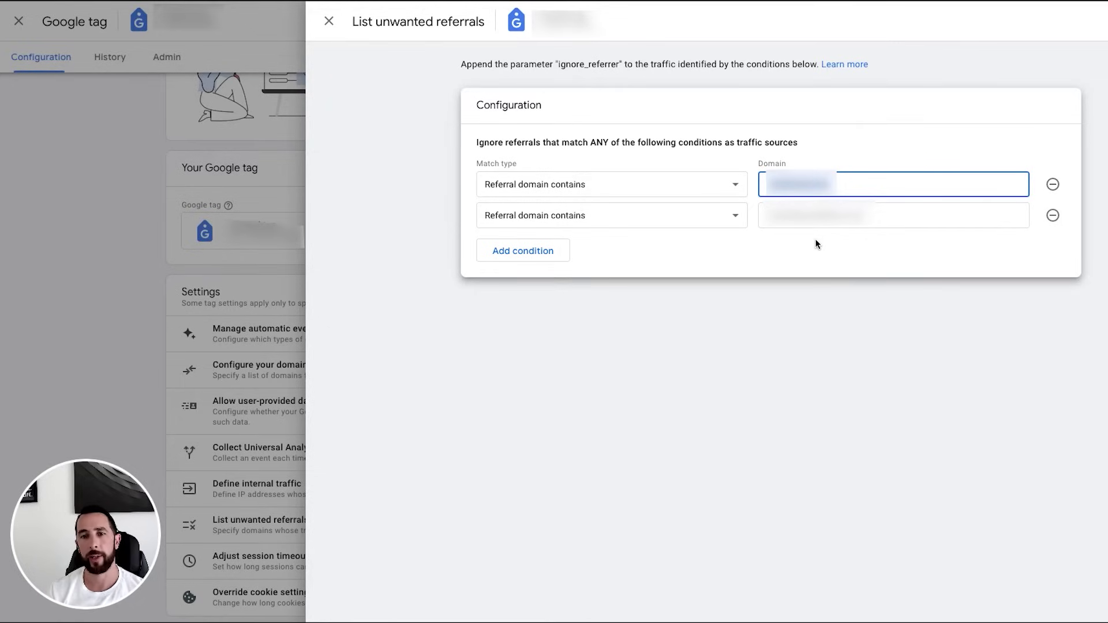
pyautogui.click(329, 21)
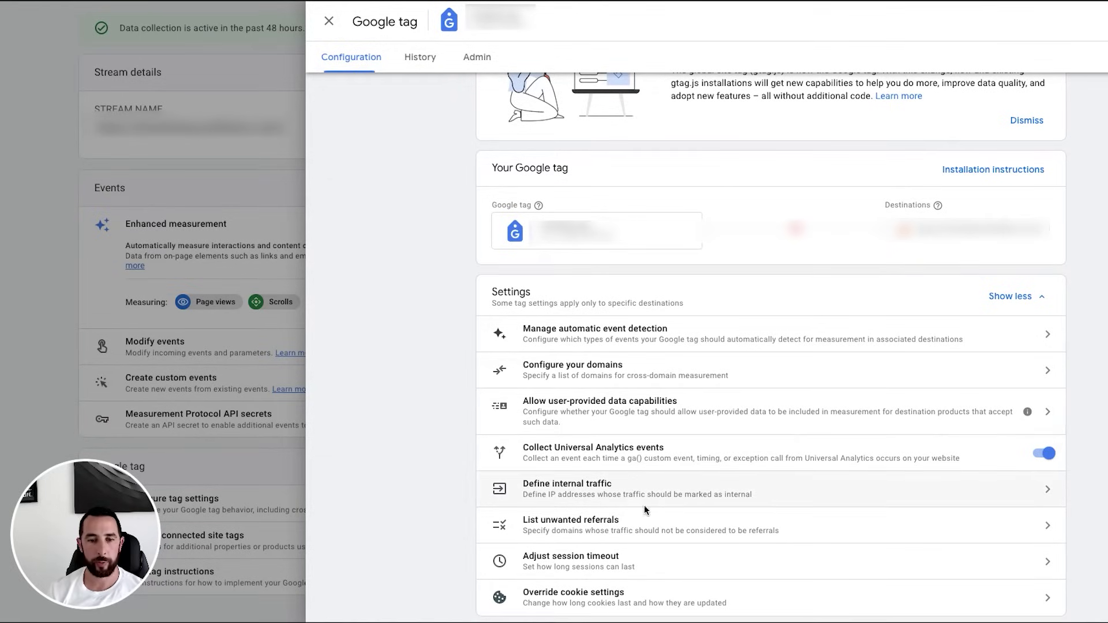
# - Draft an internal traffic rule, check the IP value and CIDR match type, then discard it unsaved
pyautogui.click(1024, 490)
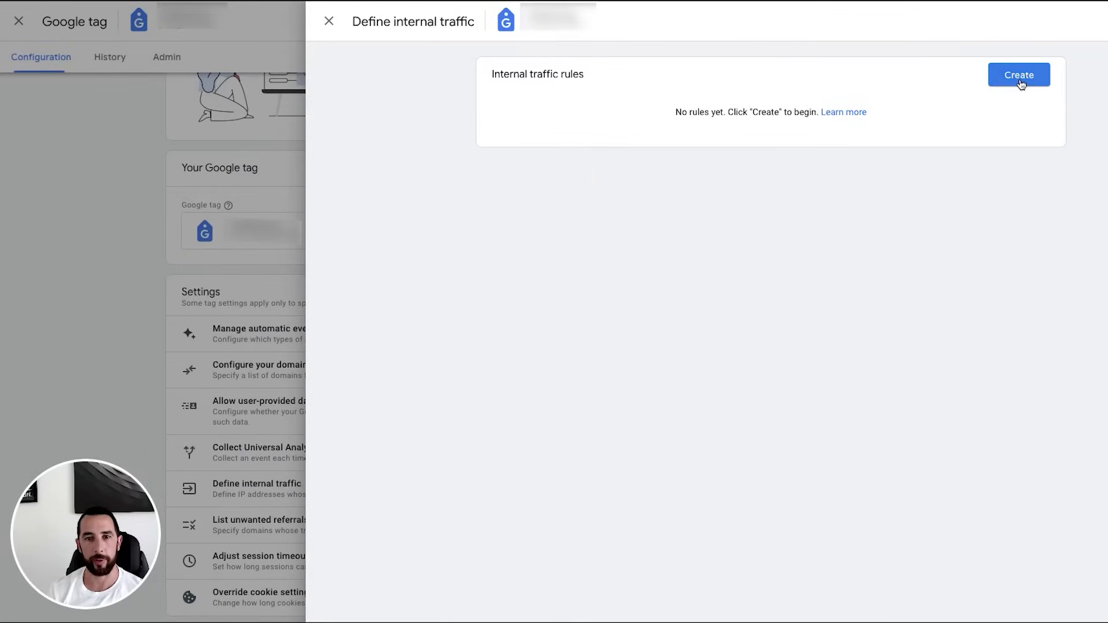
pyautogui.click(992, 87)
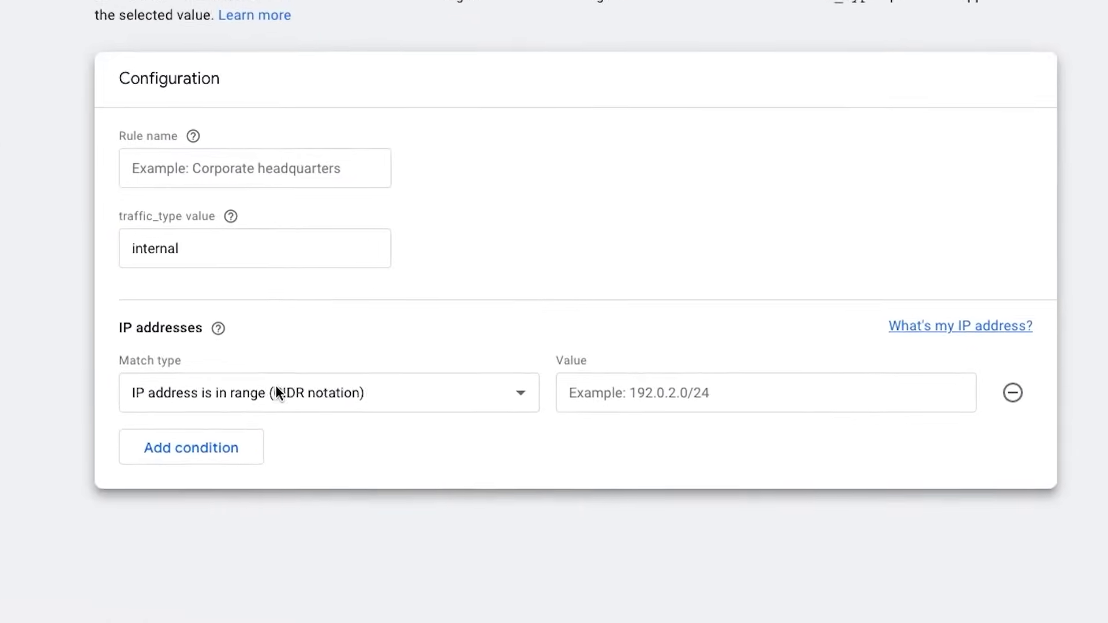
pyautogui.click(673, 390)
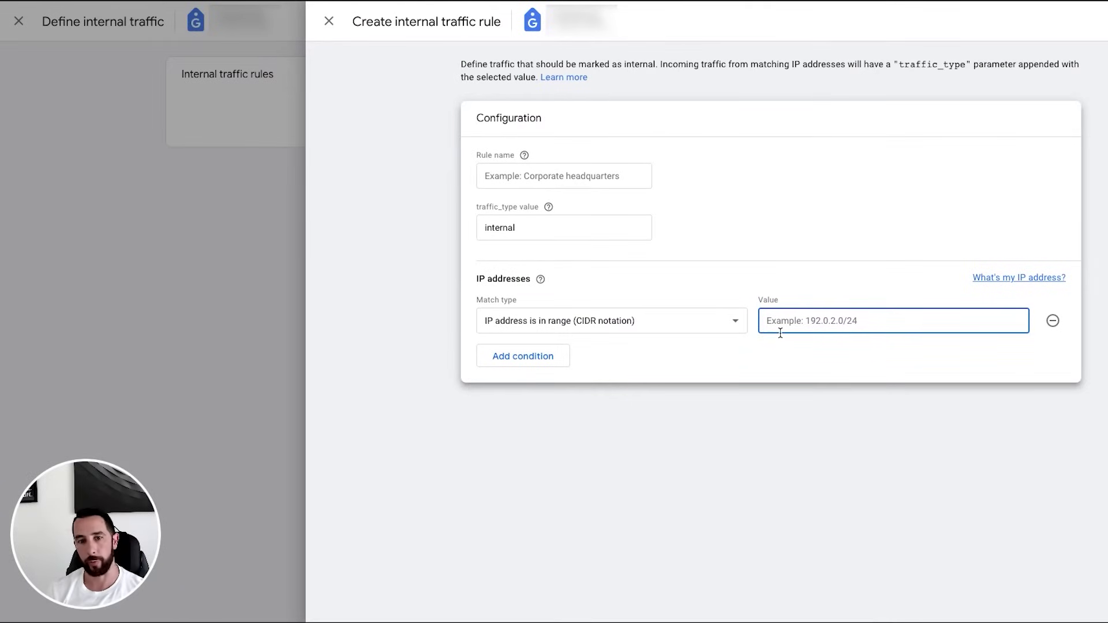
pyautogui.click(721, 315)
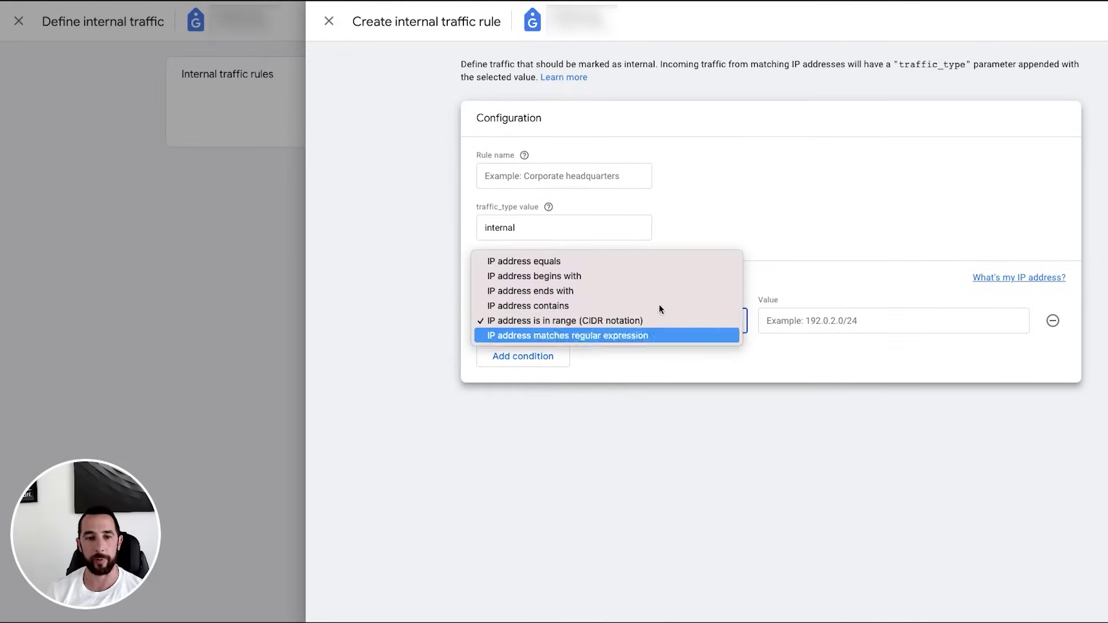
pyautogui.click(713, 392)
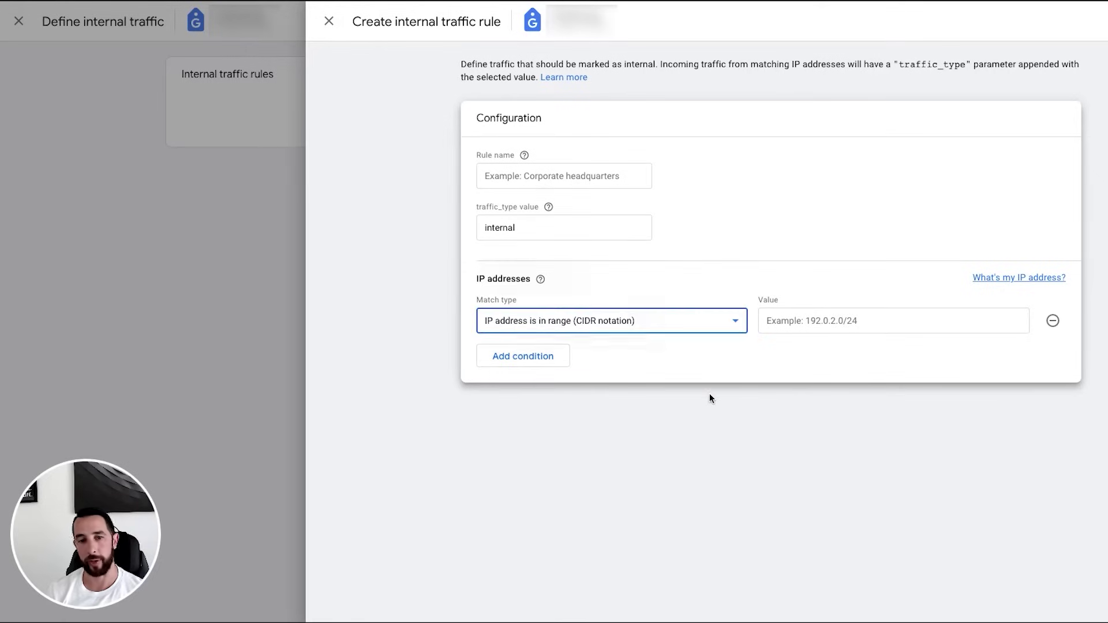
pyautogui.click(331, 26)
pyautogui.press('Escape')
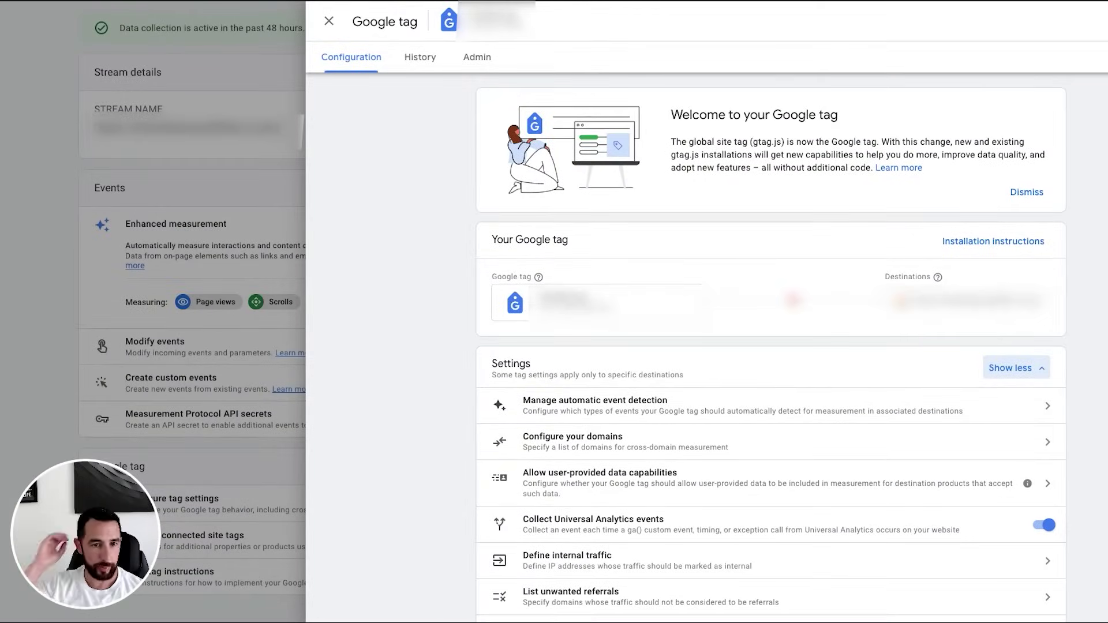
# - Close the Google tag settings and copy the web stream's Measurement ID
pyautogui.click(332, 23)
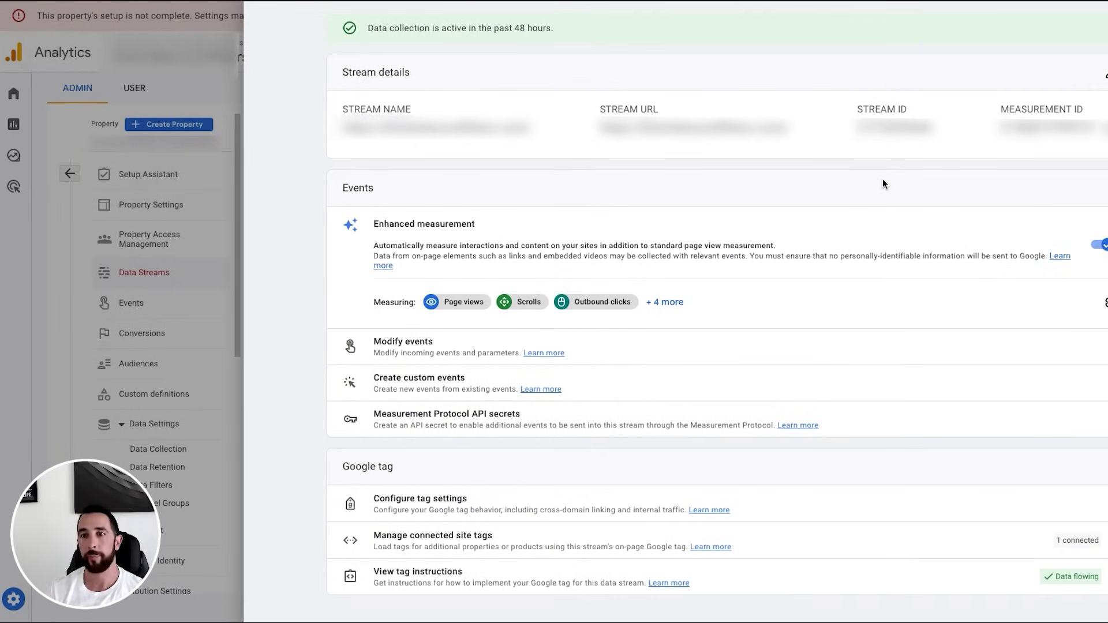
pyautogui.click(1102, 128)
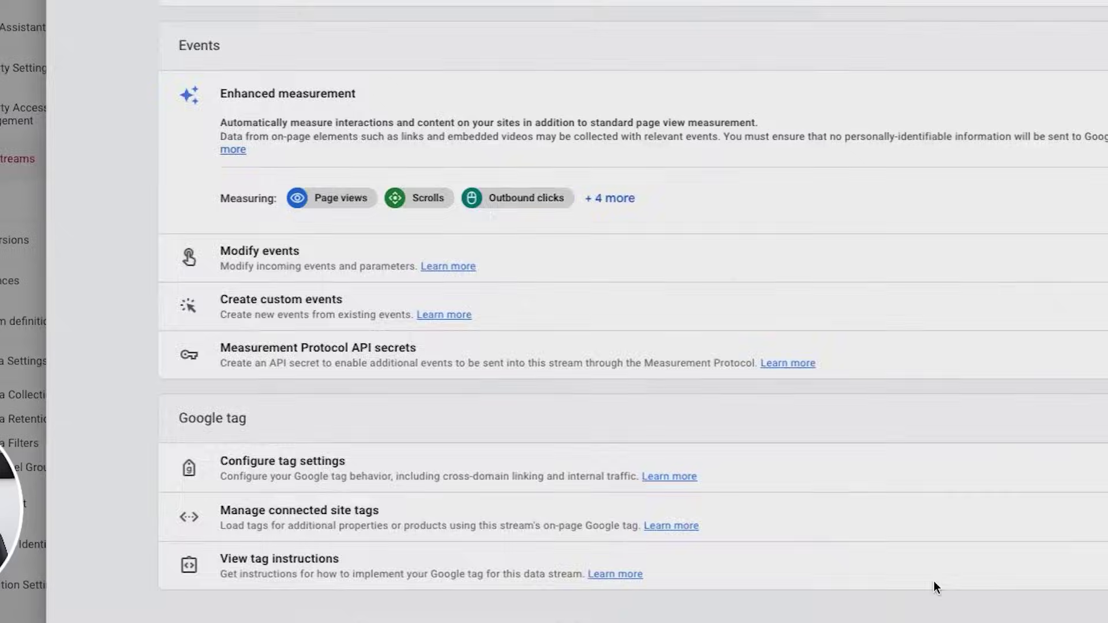
# - Review the manual-install Google tag snippet and its <head> placement, then close the instructions
pyautogui.click(296, 552)
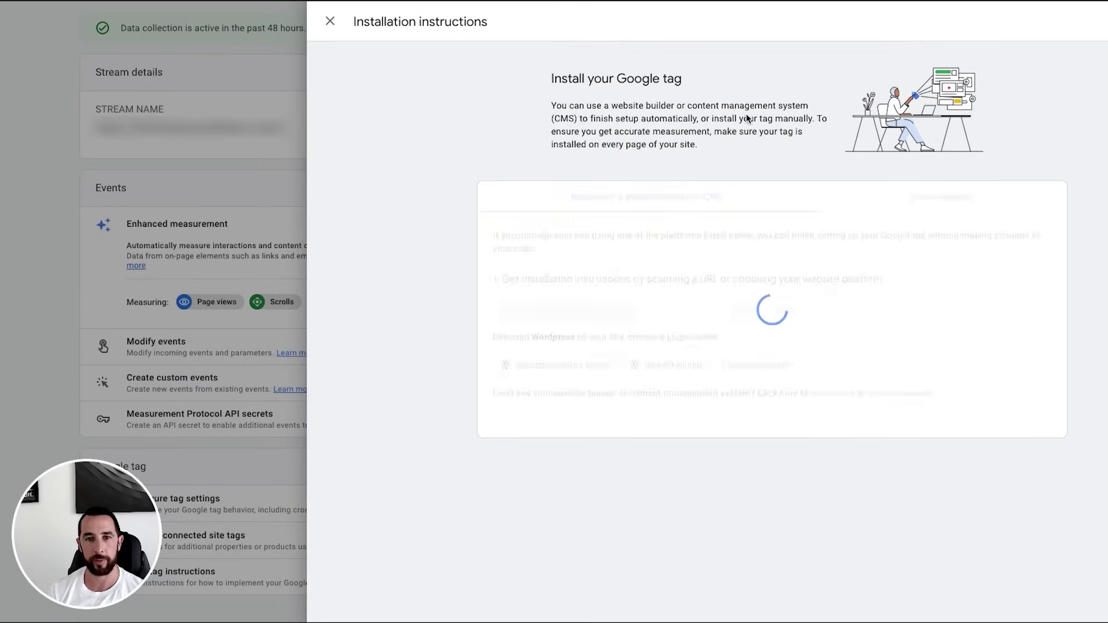
pyautogui.click(943, 198)
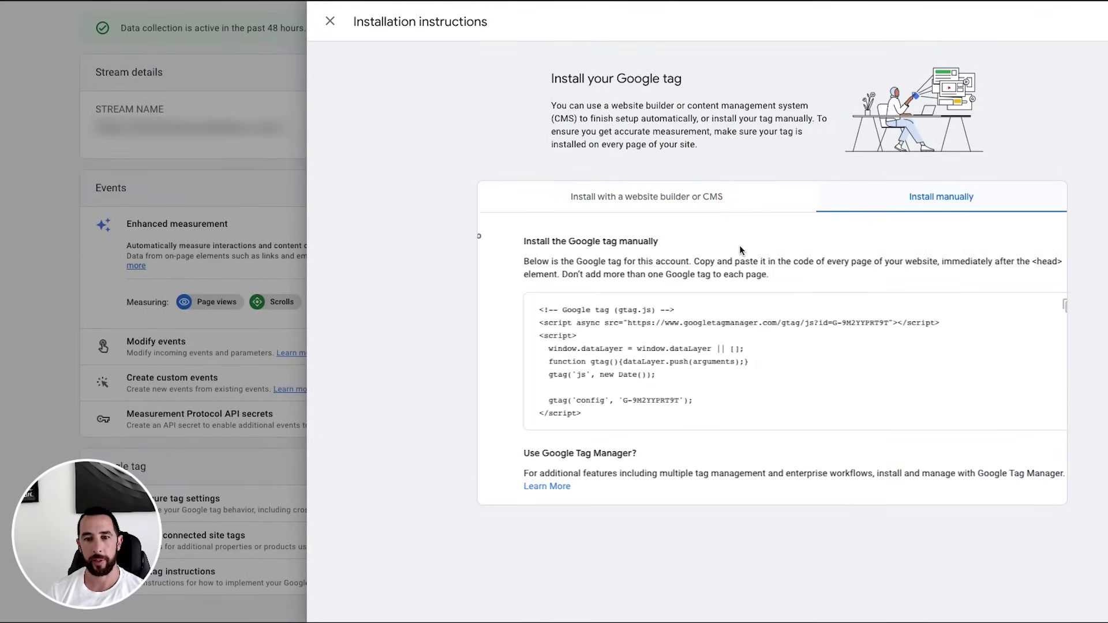
pyautogui.moveTo(507, 314); pyautogui.dragTo(583, 412)
pyautogui.moveTo(1000, 262); pyautogui.dragTo(1032, 262)
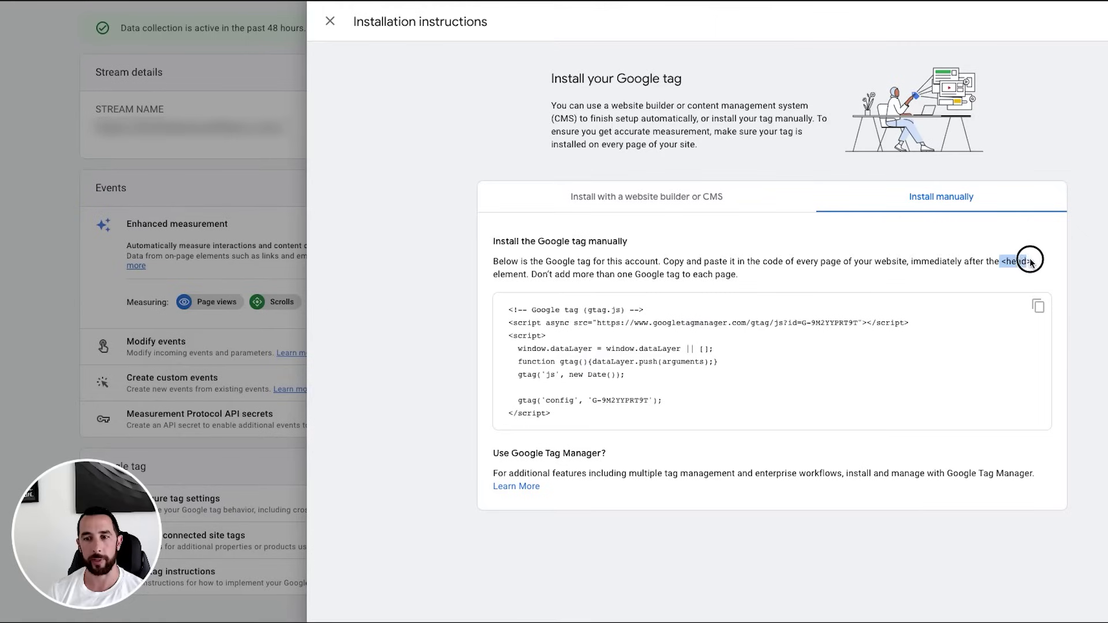
pyautogui.click(331, 22)
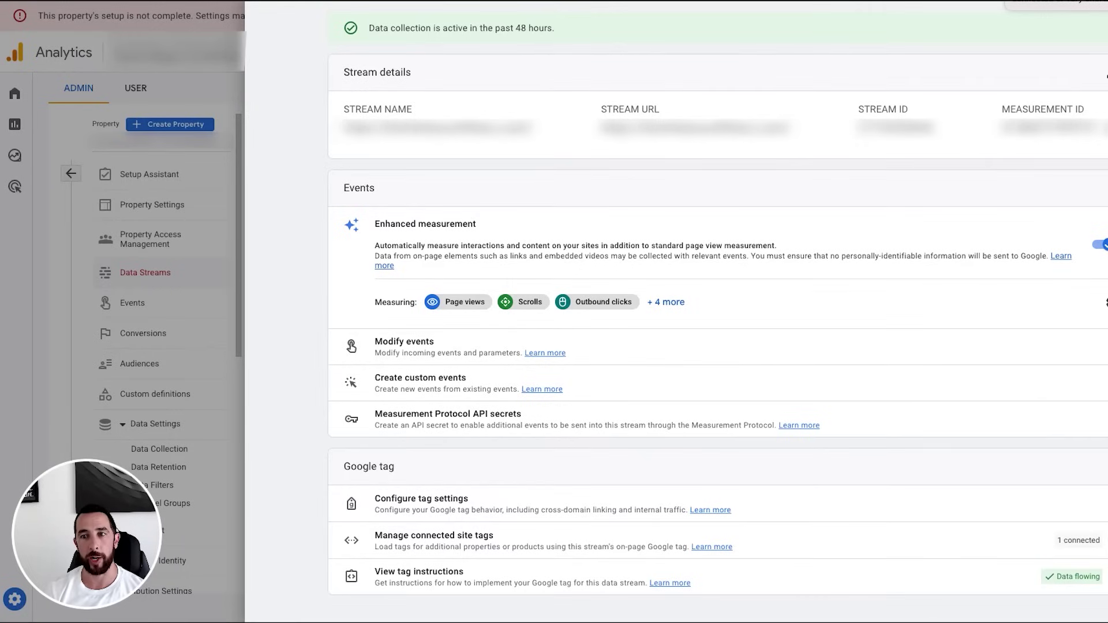
# - Create a GA4 analytics service in FareHarbor, pasting the copied Measurement ID into the SKU and GA4 ID fields
pyautogui.click(1099, 127)
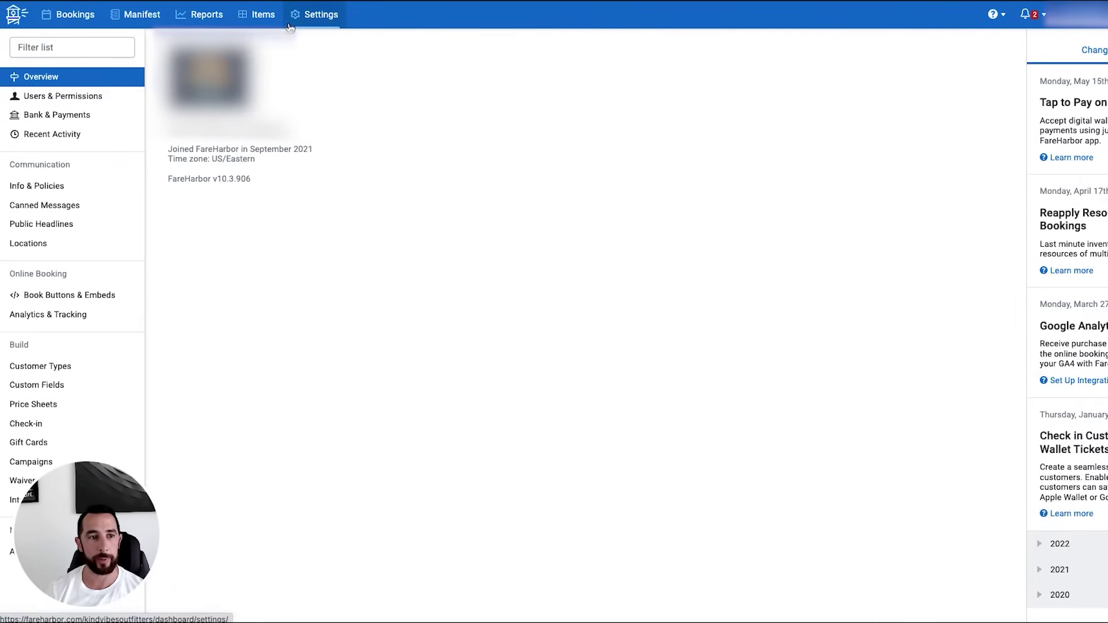
pyautogui.click(54, 319)
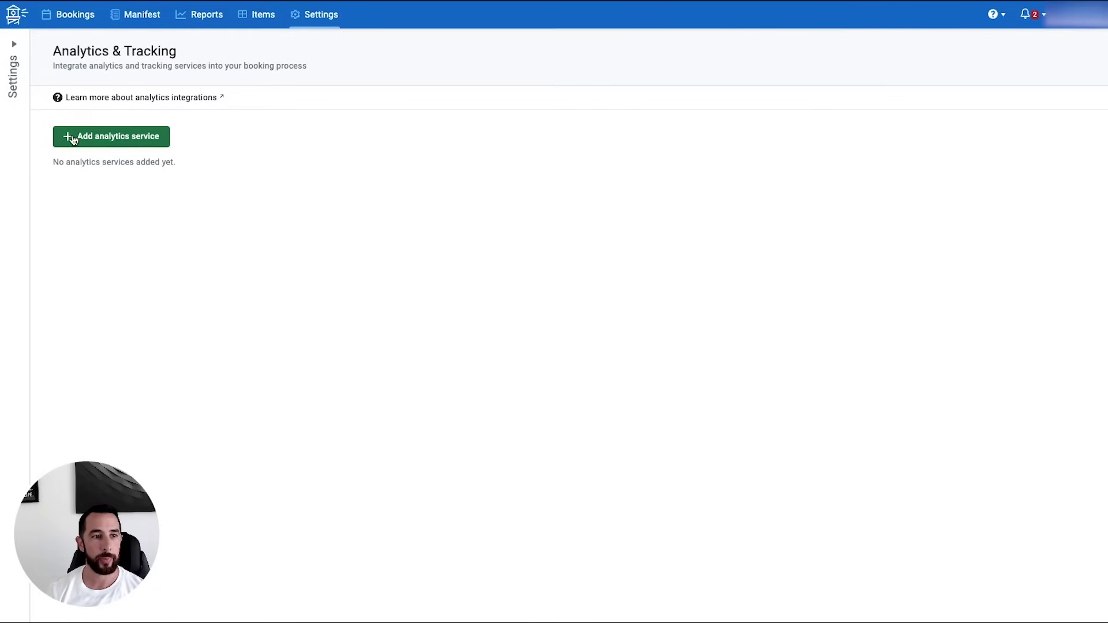
pyautogui.click(95, 138)
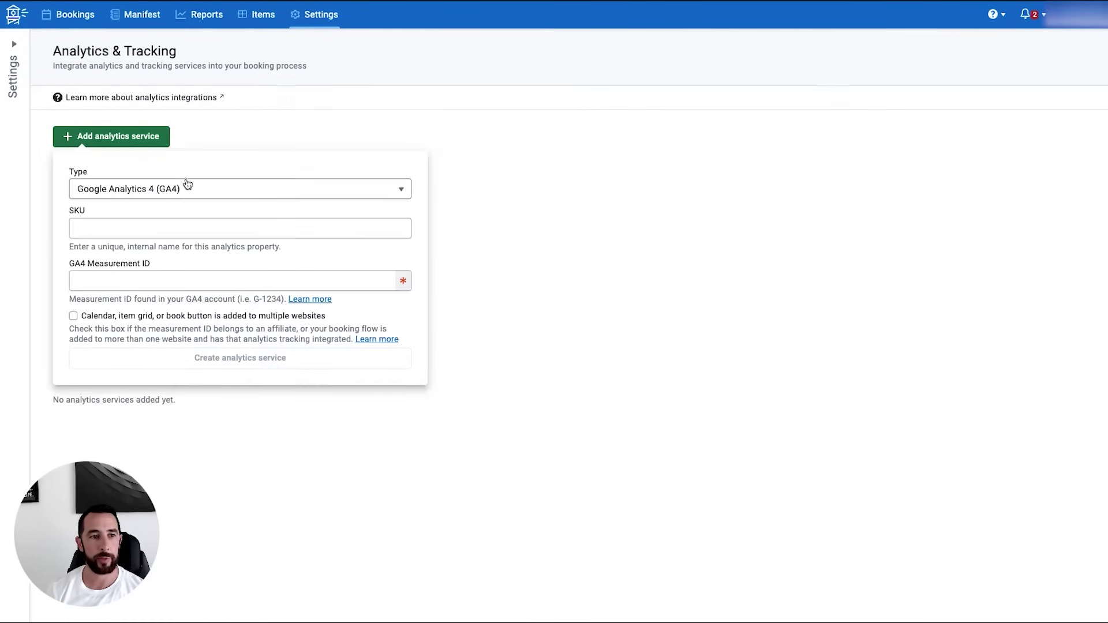
pyautogui.click(141, 229)
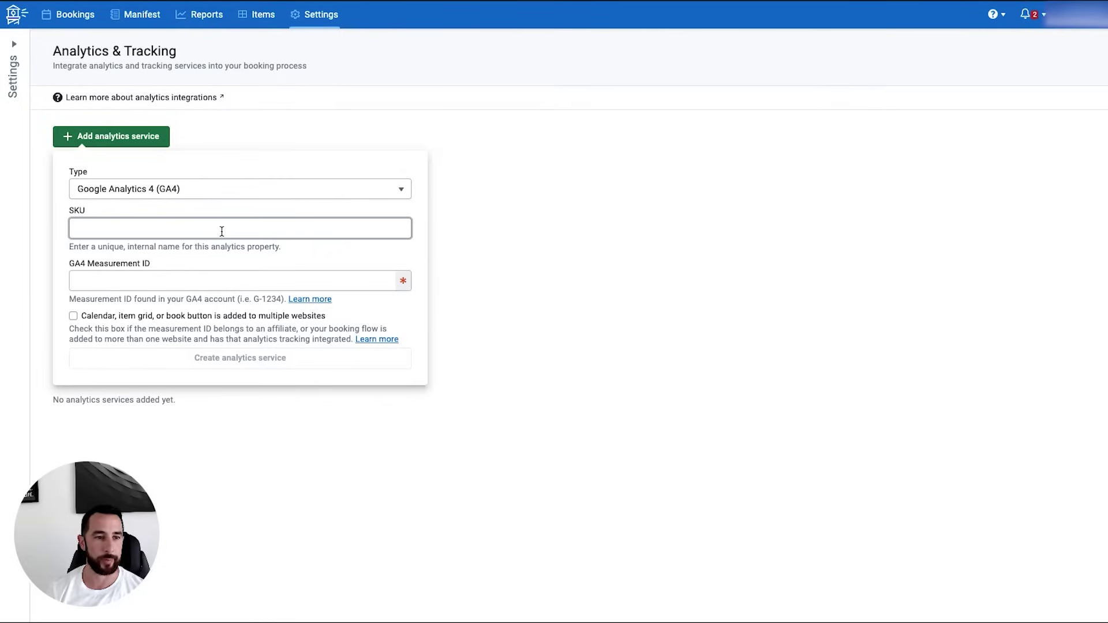
pyautogui.hotkey('ctrl', 'v')
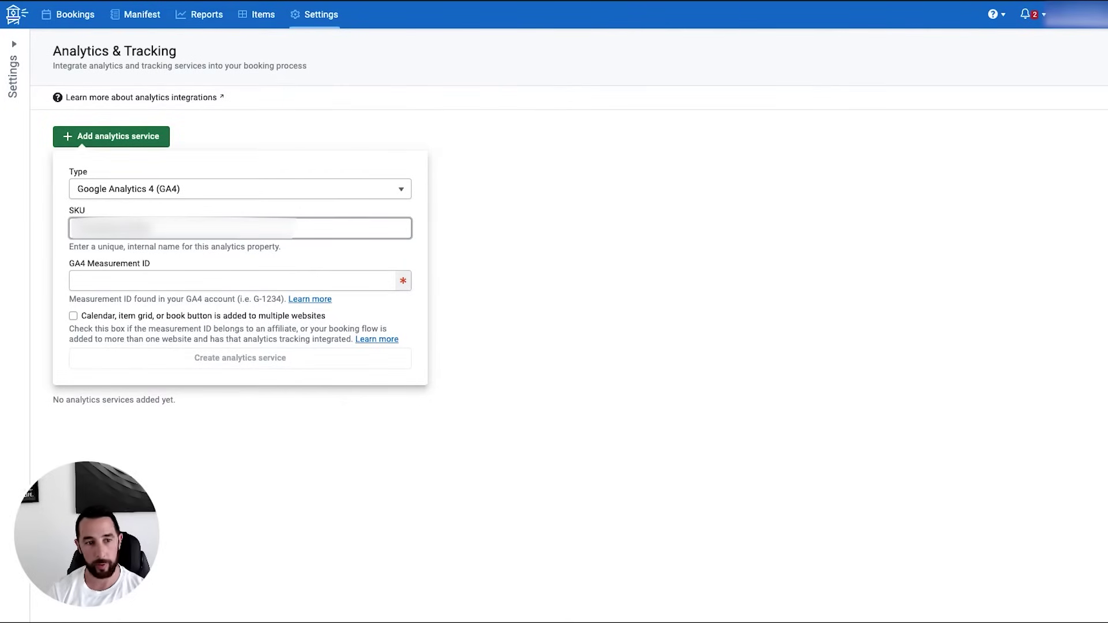
pyautogui.click(203, 278)
pyautogui.hotkey('ctrl', 'v')
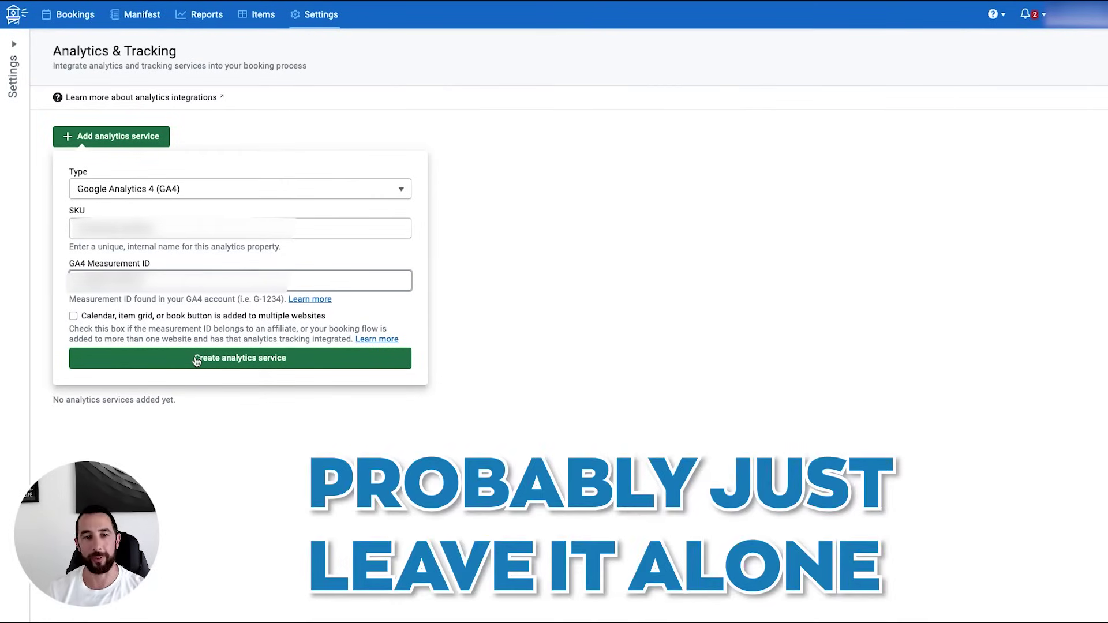
pyautogui.click(196, 359)
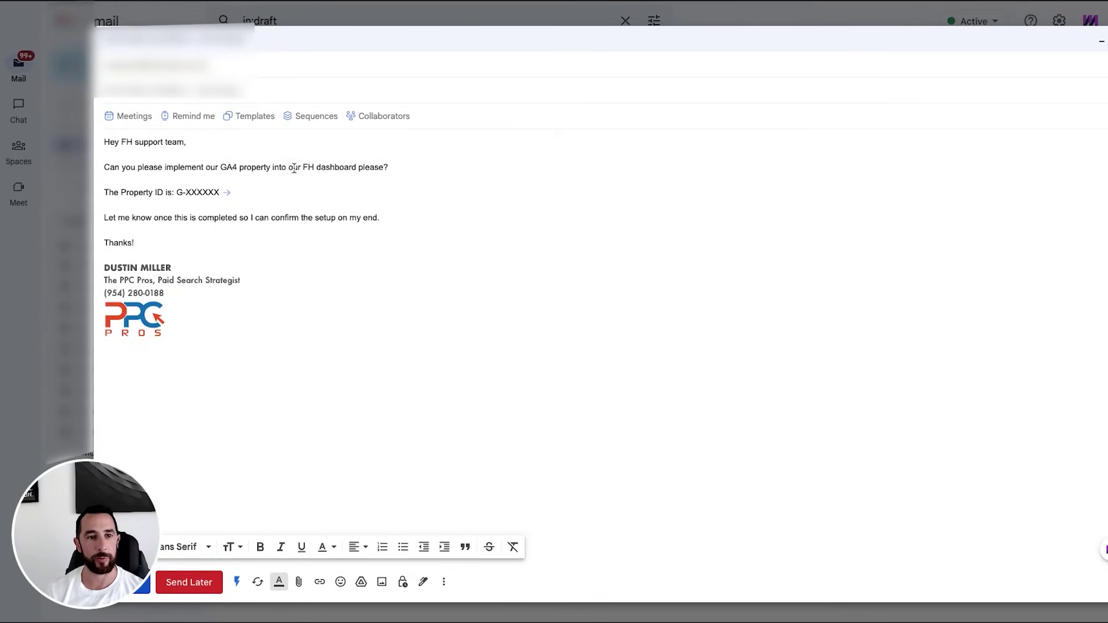
# - Append 'And also integrate it on our website' to the support email and select the G-XXXXXX ID
pyautogui.click(395, 167)
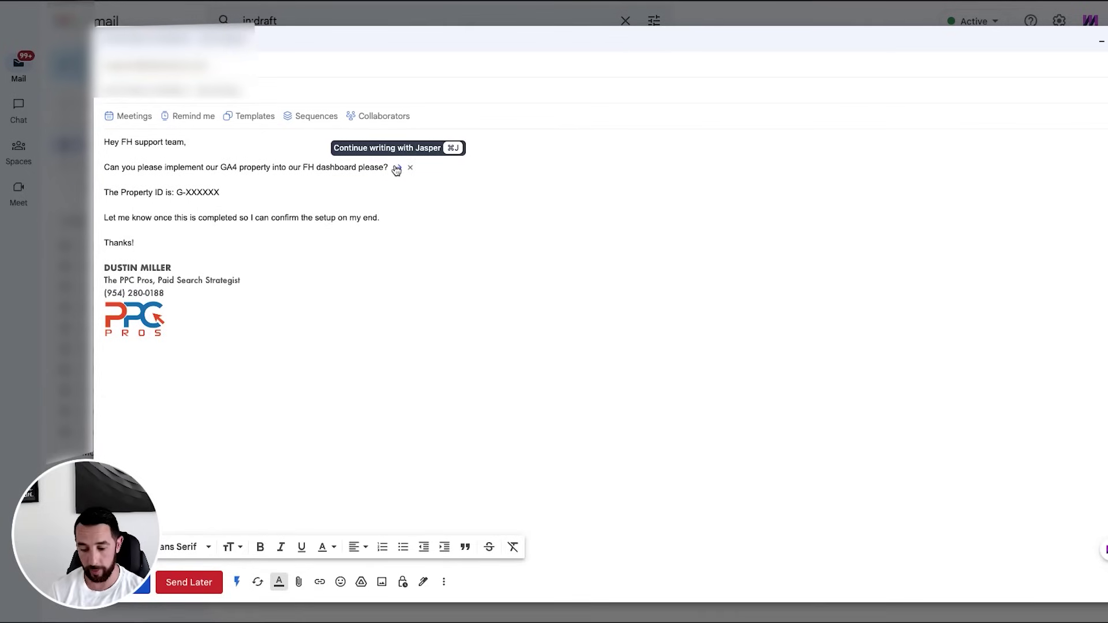
pyautogui.write('And also ')
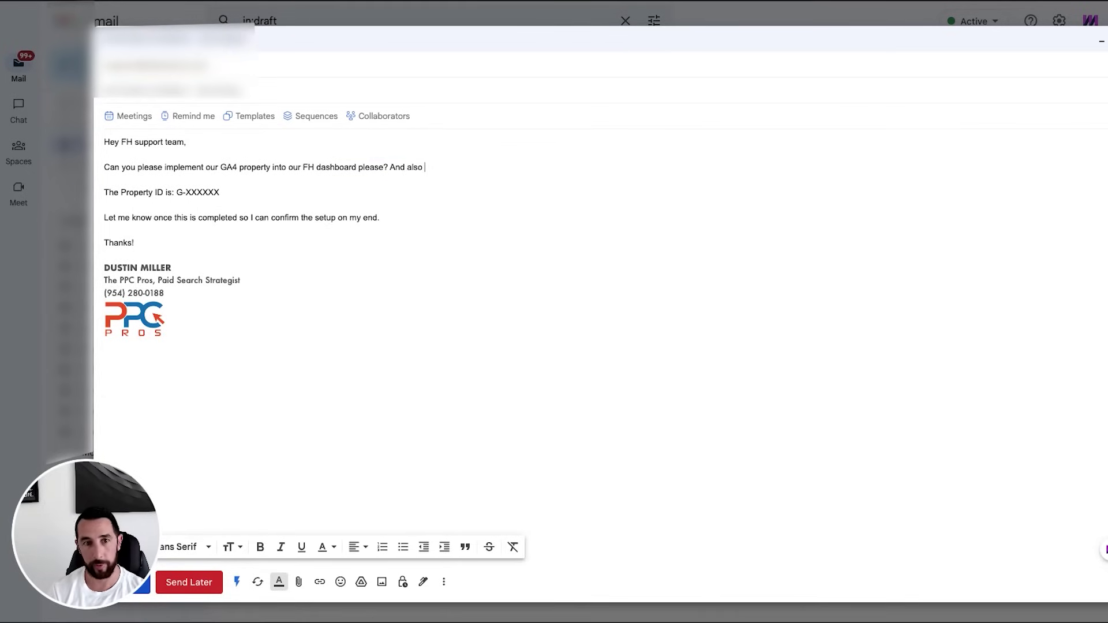
pyautogui.write('integrate it ')
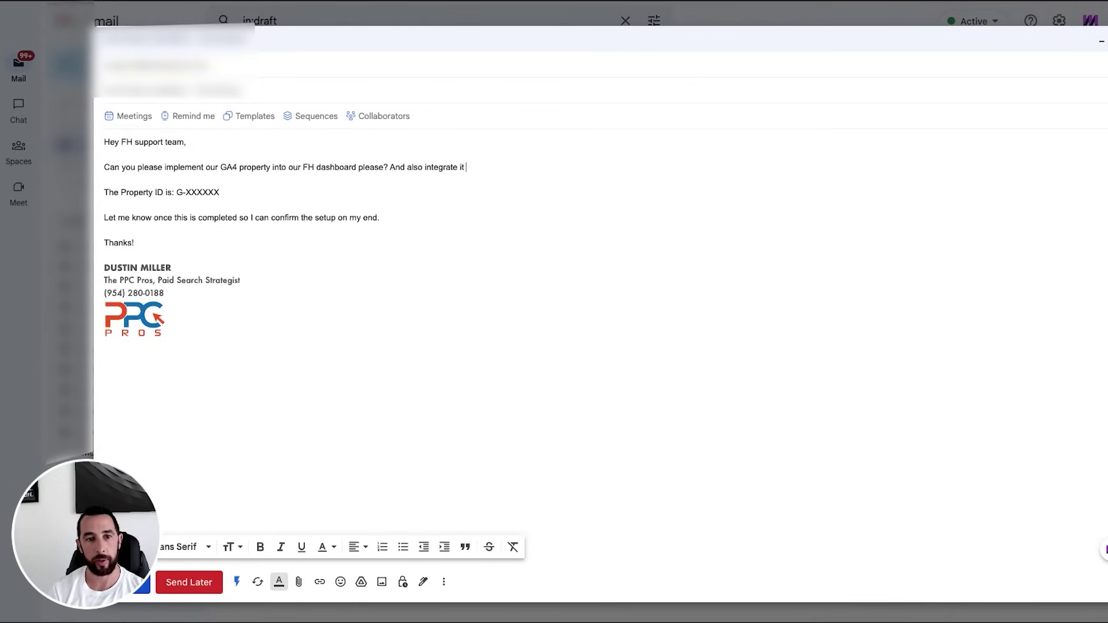
pyautogui.write('on our websit')
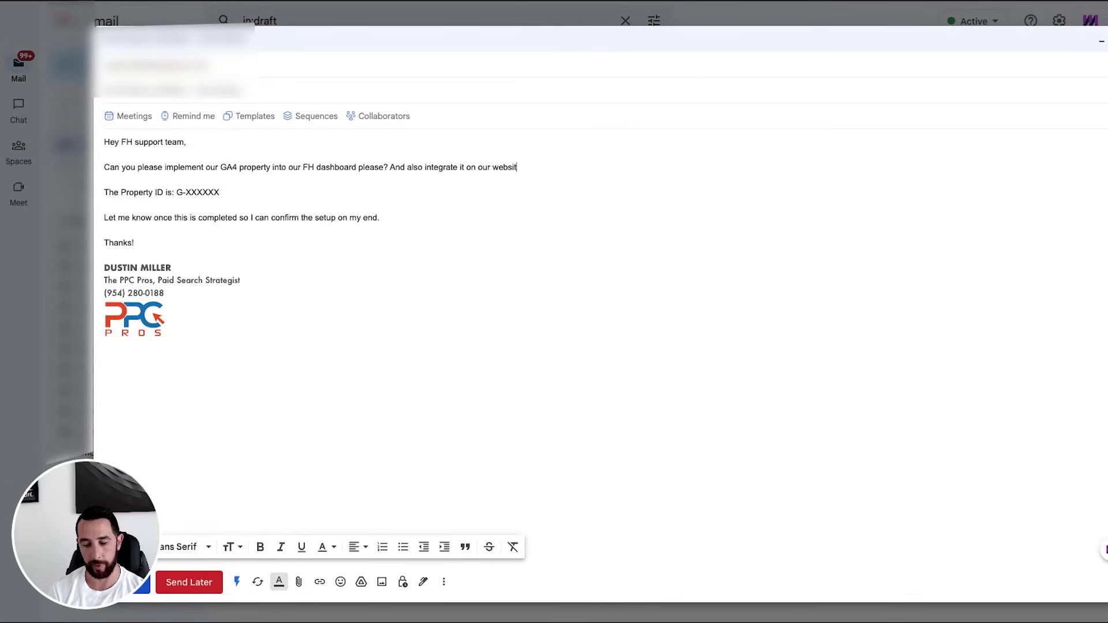
pyautogui.write('e.')
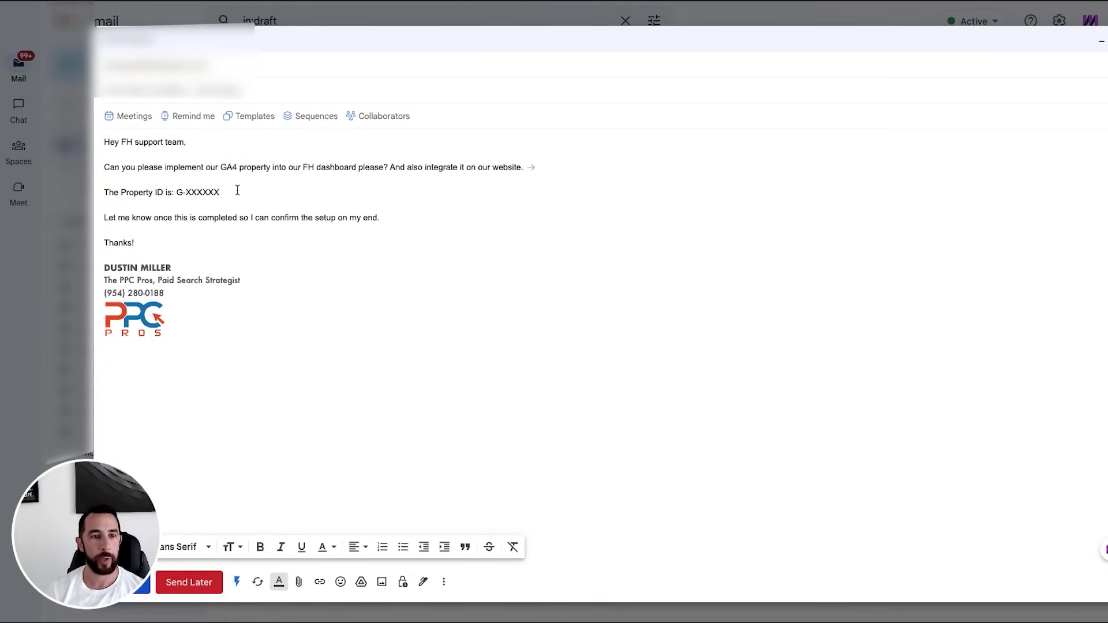
pyautogui.moveTo(222, 192); pyautogui.dragTo(177, 195)
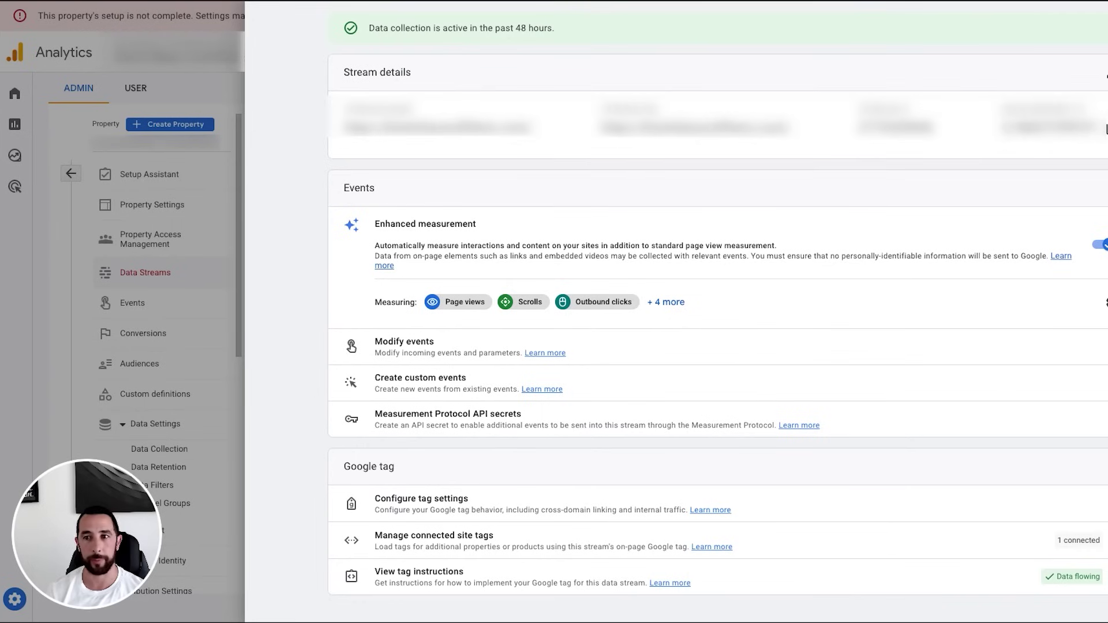
# - Leave the web stream details and return to the Admin page
pyautogui.click(69, 174)
pyautogui.moveTo(32, 124)
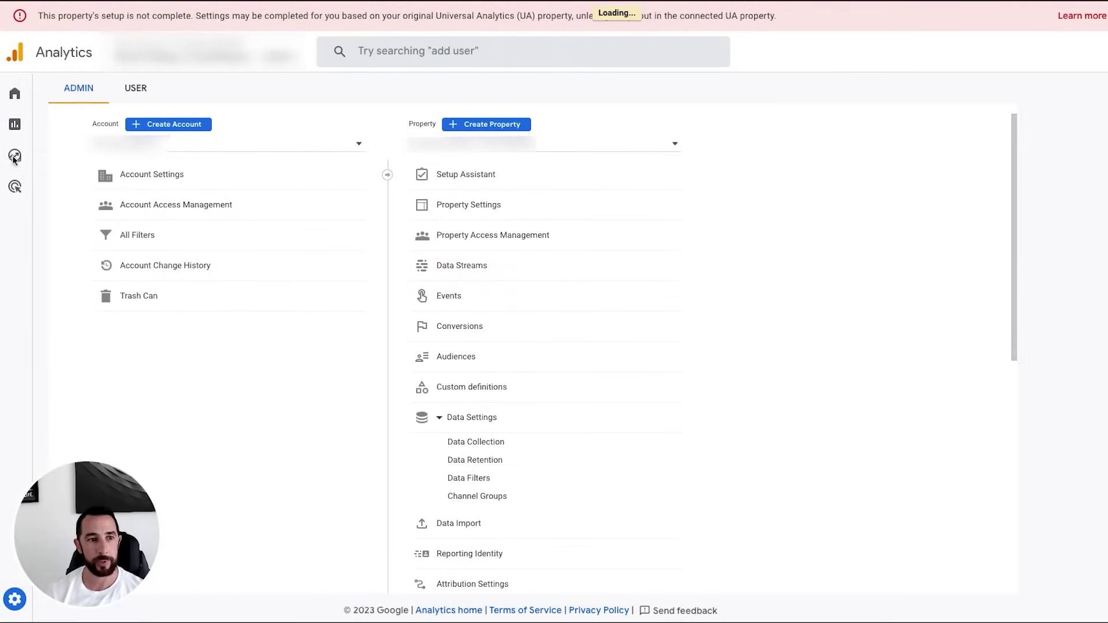
# - Go to the Analytics Home dashboard, scroll through it, and open the Explore reports area
pyautogui.click(14, 93)
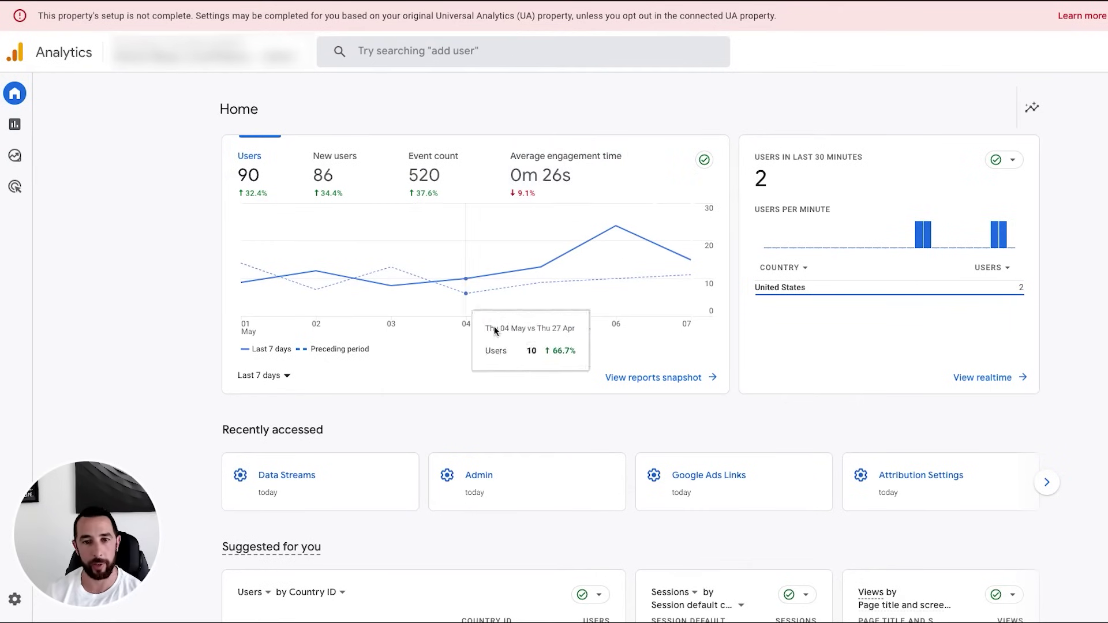
pyautogui.scroll(-5, 507, 349)
pyautogui.moveTo(13, 132)
pyautogui.click(49, 155)
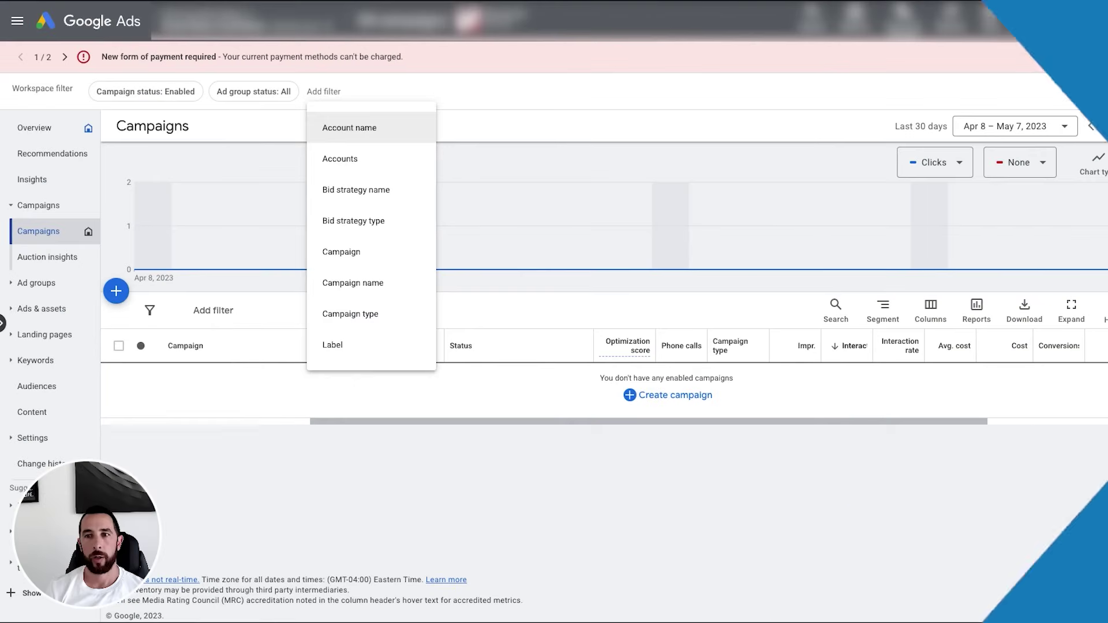
# - Dismiss the filter menu and open Linked accounts to confirm GA4 & Firebase is linked
pyautogui.click(743, 101)
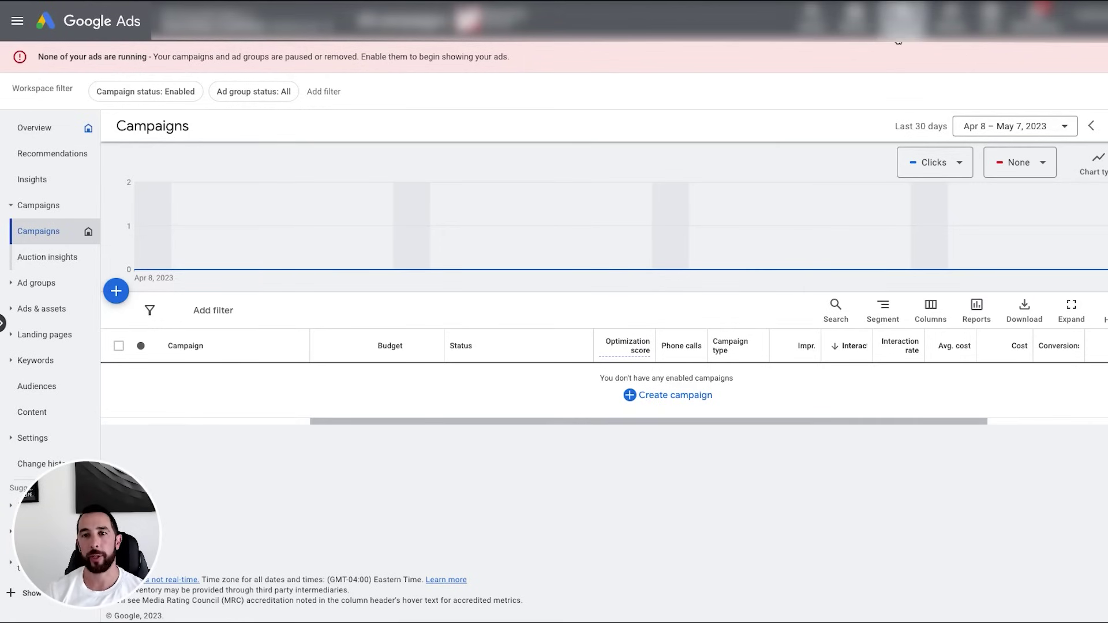
pyautogui.click(901, 21)
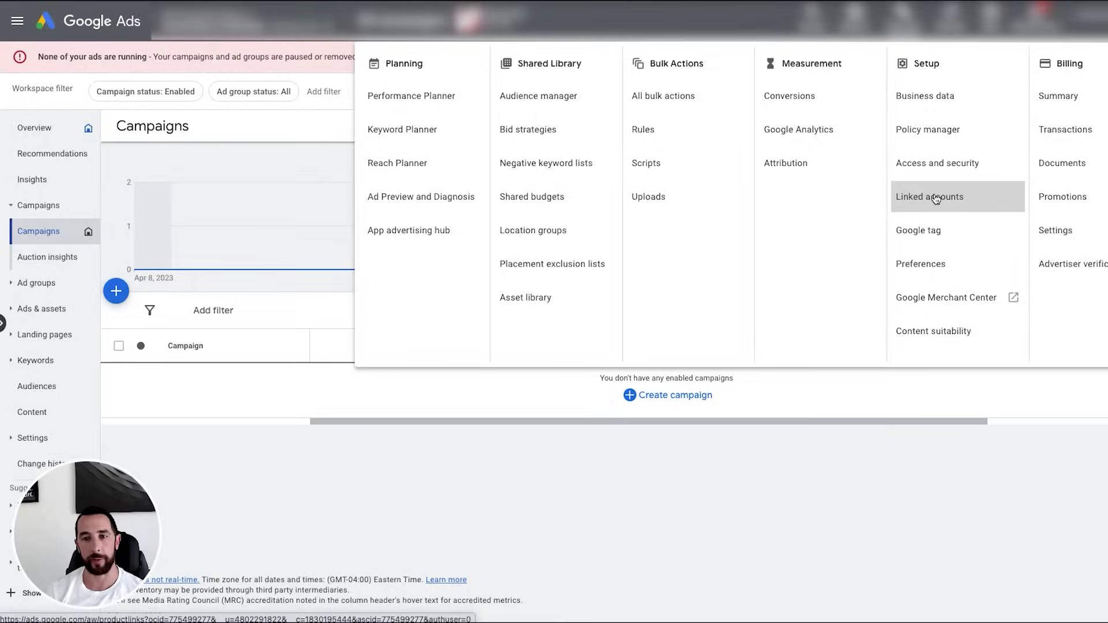
pyautogui.click(935, 199)
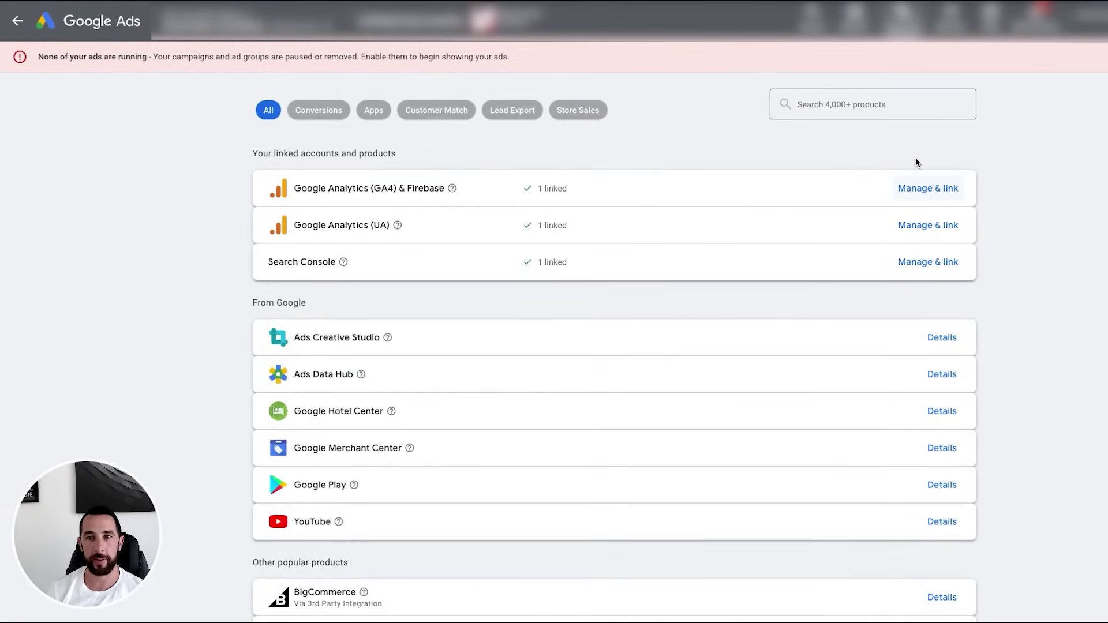
# - Start a new conversion action from the Conversions summary to reach the conversion type choices
pyautogui.click(902, 23)
pyautogui.click(801, 96)
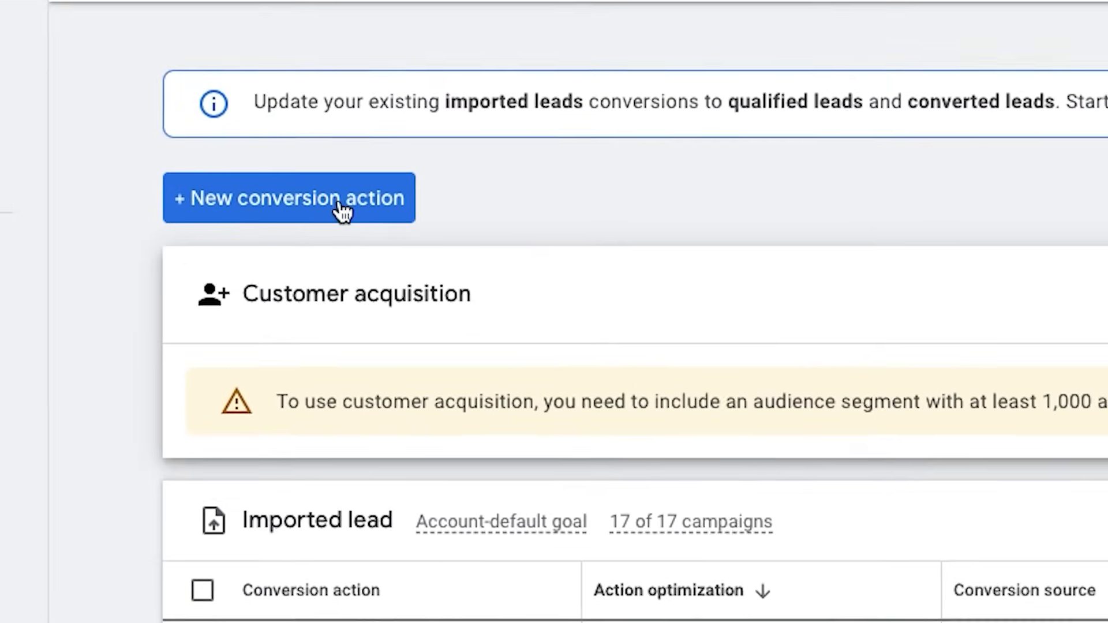
pyautogui.click(342, 210)
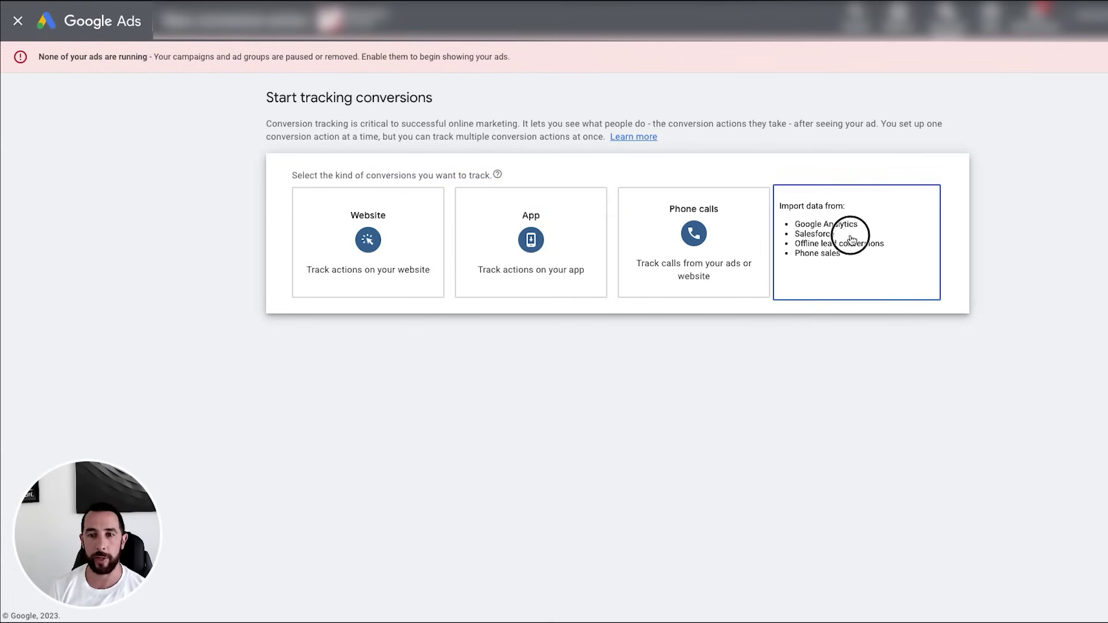
# - Import the GA4 property's web purchase event into Google Ads as a new conversion action
pyautogui.click(854, 241)
pyautogui.click(341, 379)
pyautogui.click(327, 420)
pyautogui.click(290, 559)
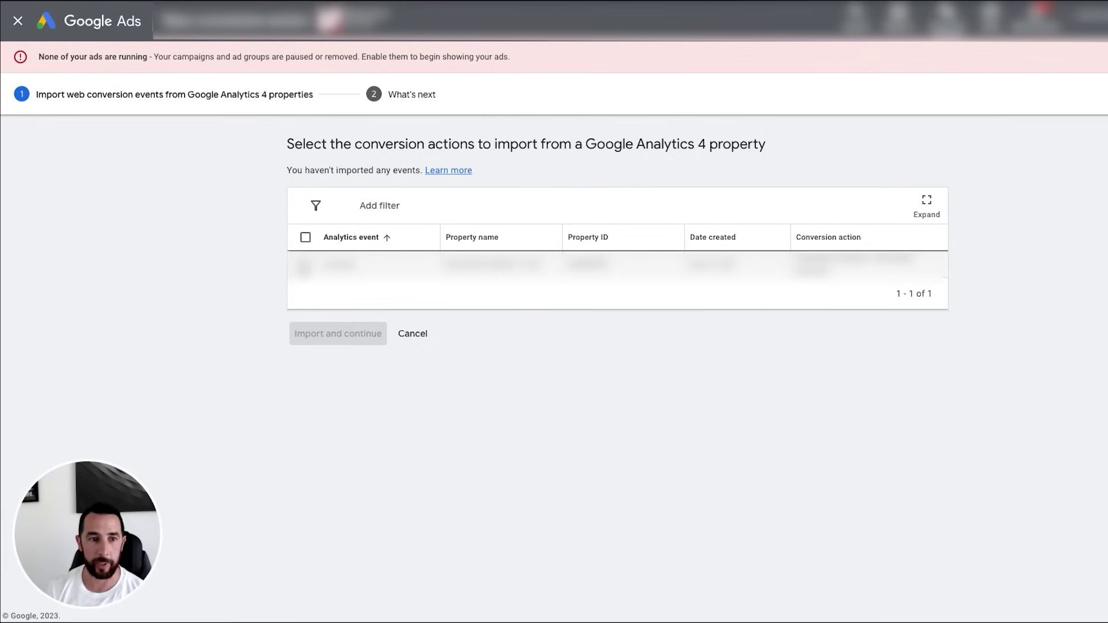
pyautogui.click(304, 264)
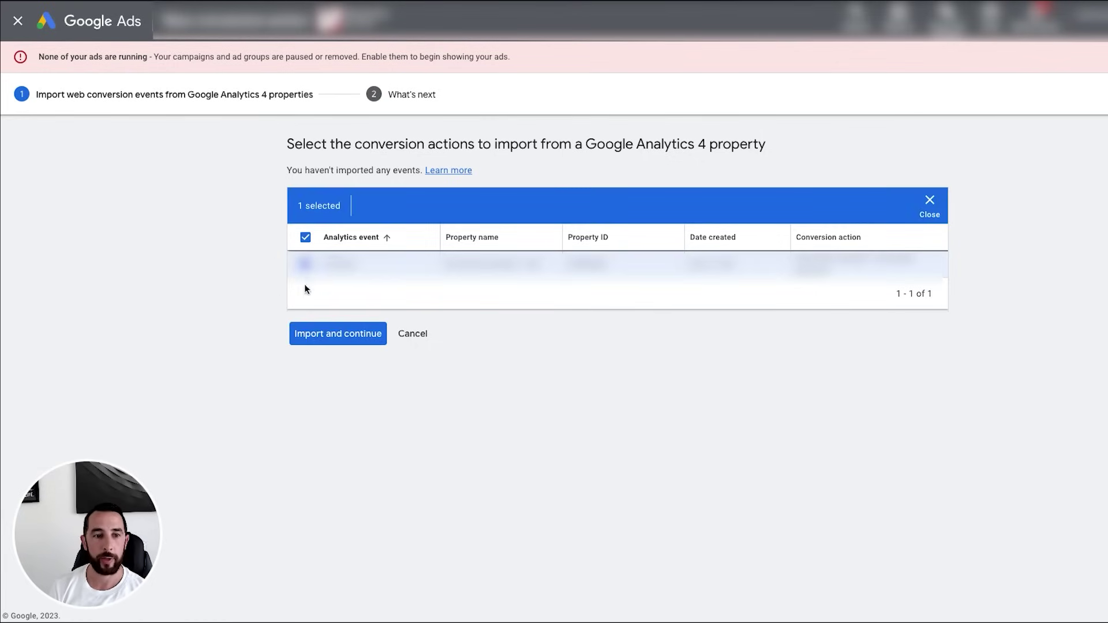
pyautogui.click(333, 333)
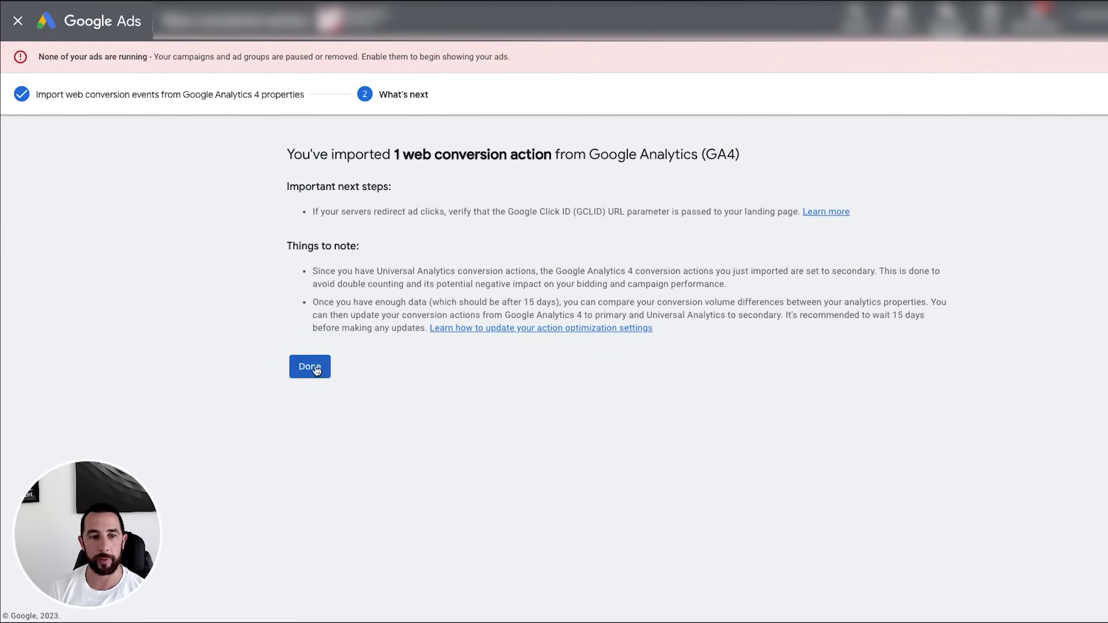
pyautogui.click(316, 370)
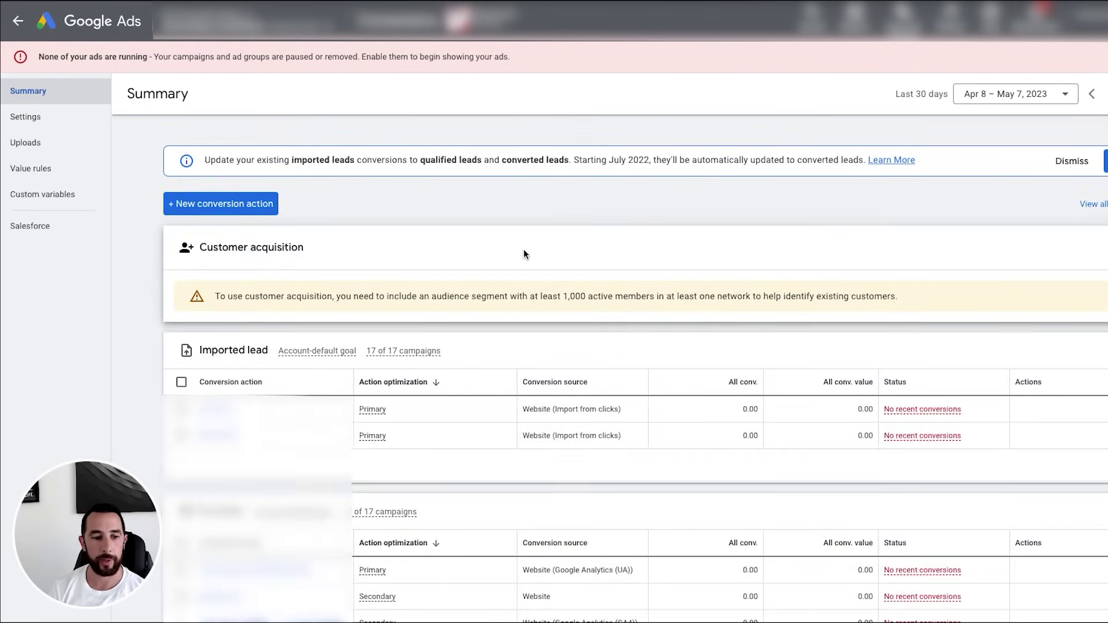
pyautogui.scroll(-5, 524, 254)
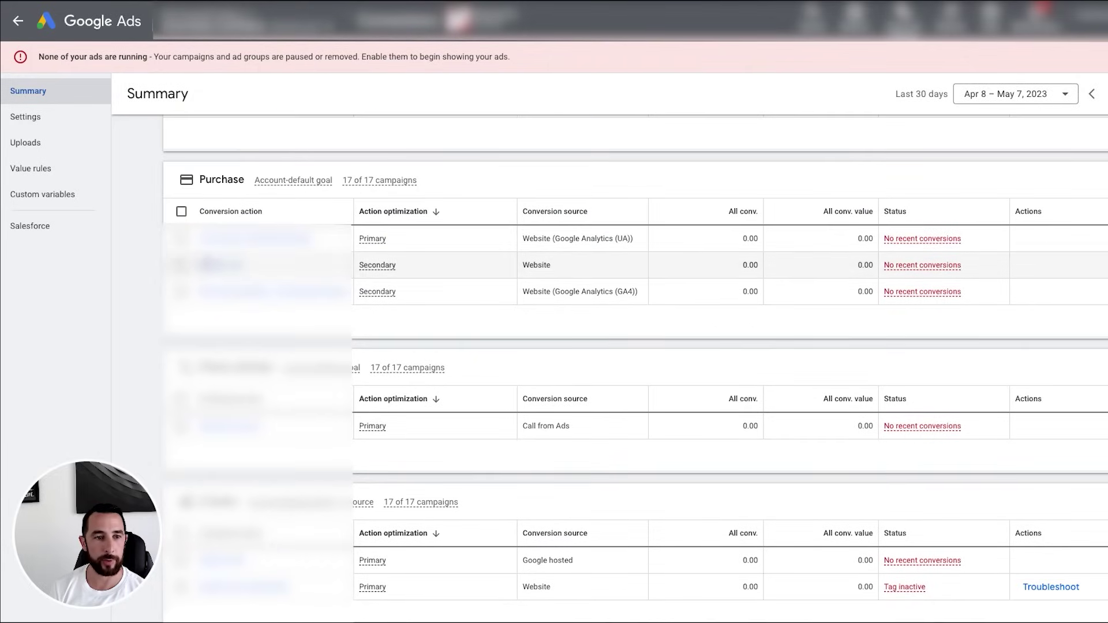
pyautogui.click(533, 238)
pyautogui.moveTo(533, 238); pyautogui.dragTo(637, 240)
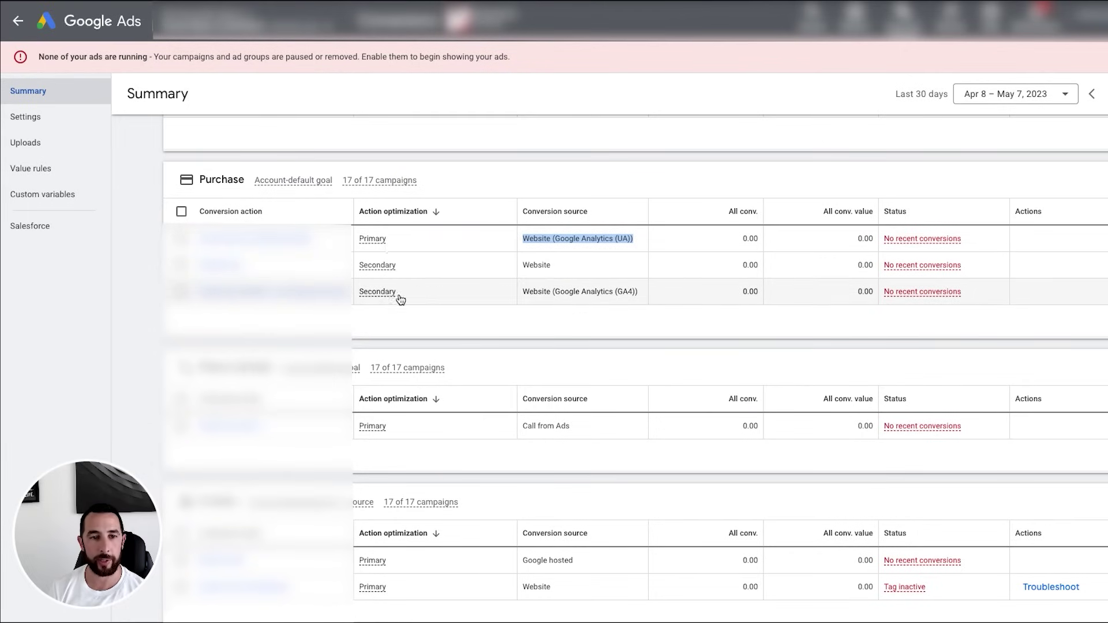
pyautogui.moveTo(374, 244)
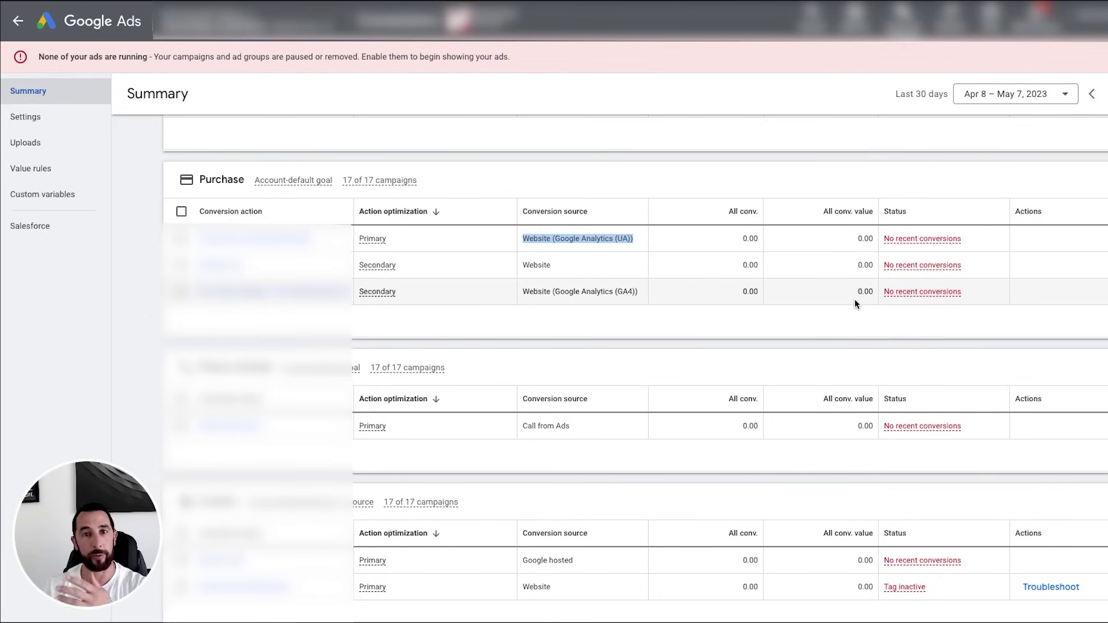
pyautogui.moveTo(851, 289); pyautogui.dragTo(878, 293)
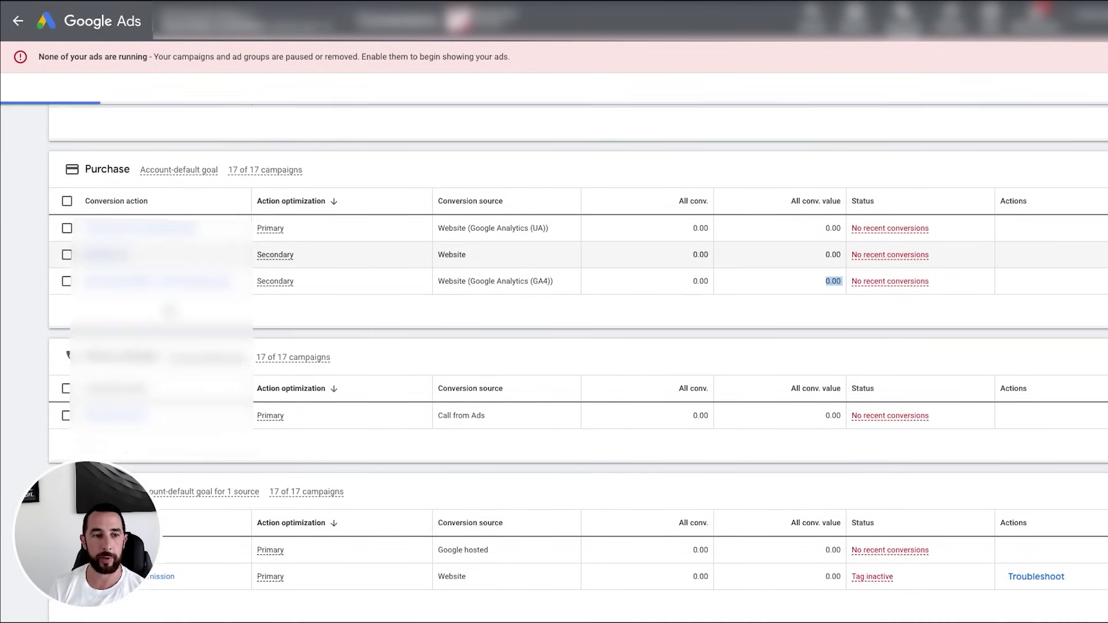
# - Set the GA4 purchase conversion's goal optimization to Primary action and save
pyautogui.click(182, 282)
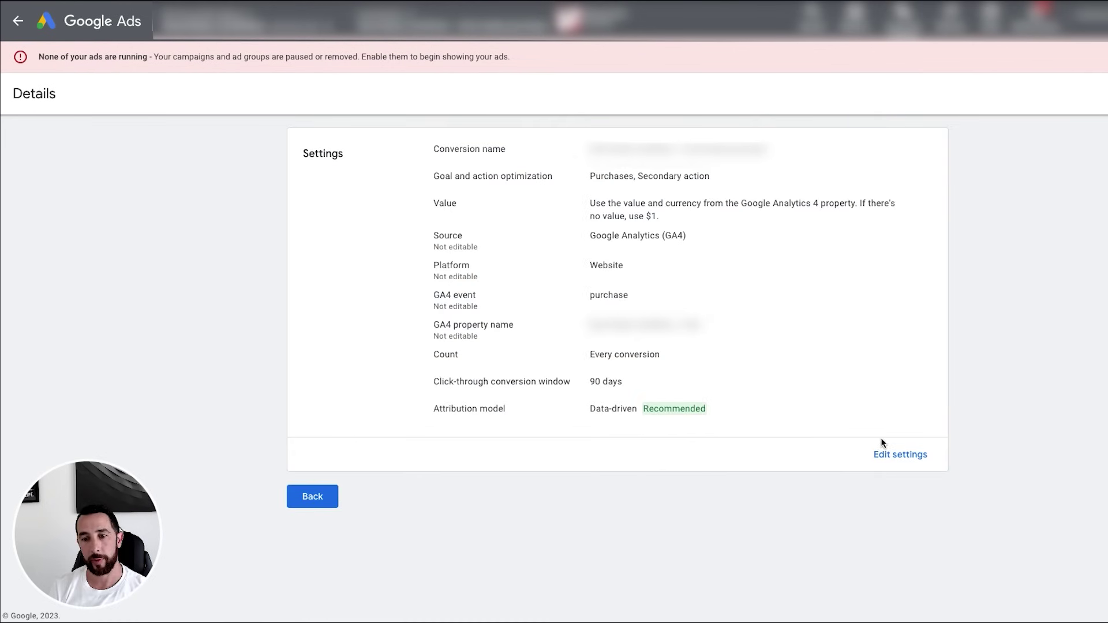
pyautogui.click(891, 454)
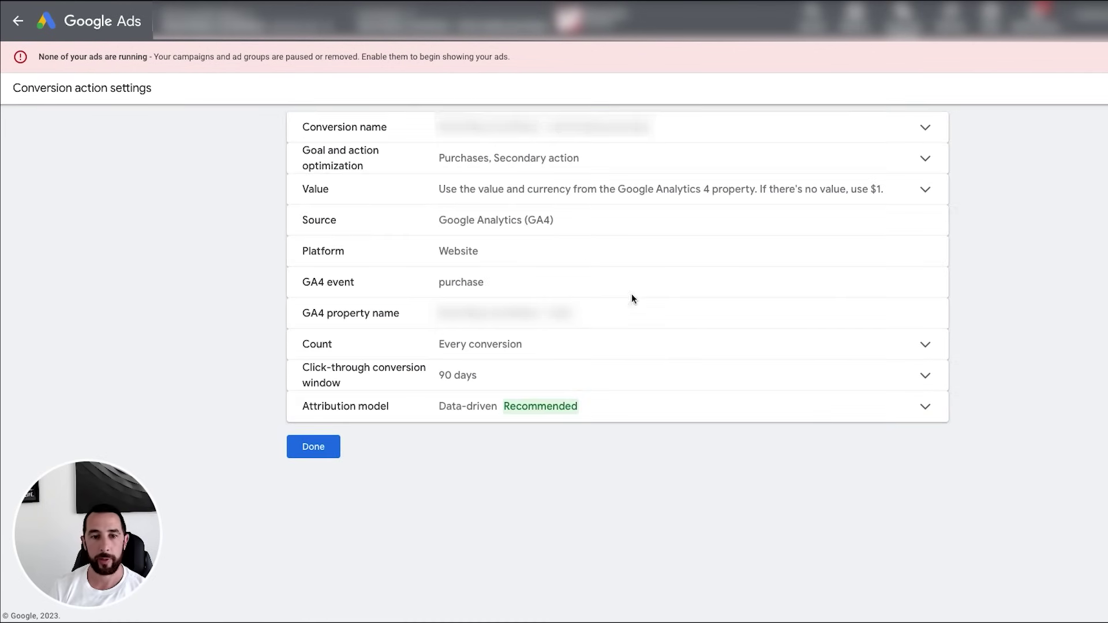
pyautogui.click(532, 157)
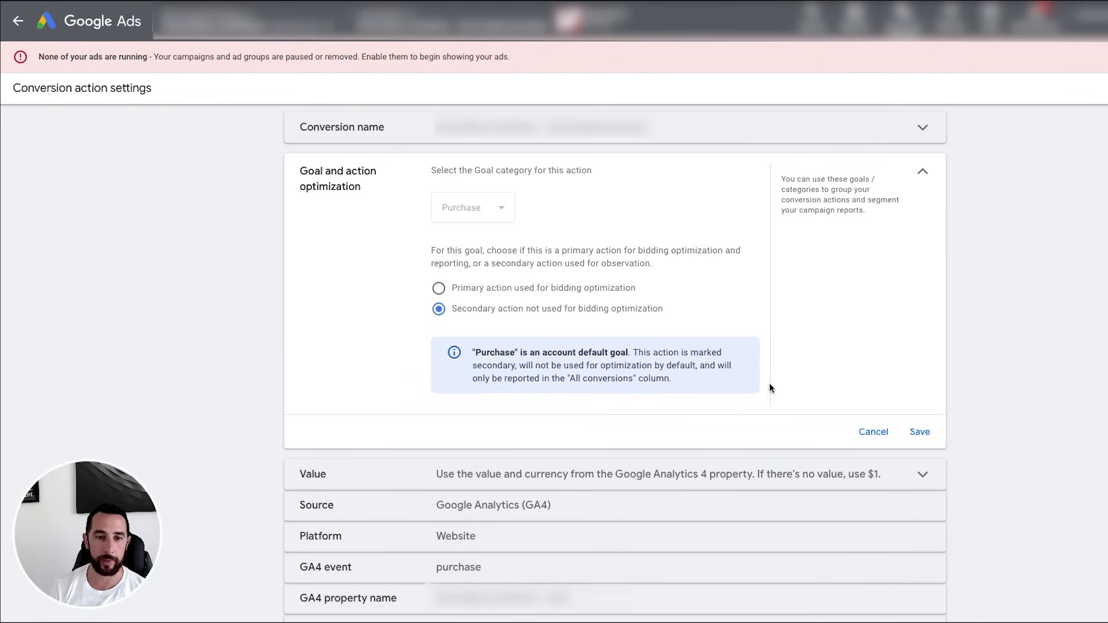
pyautogui.click(438, 288)
pyautogui.click(919, 454)
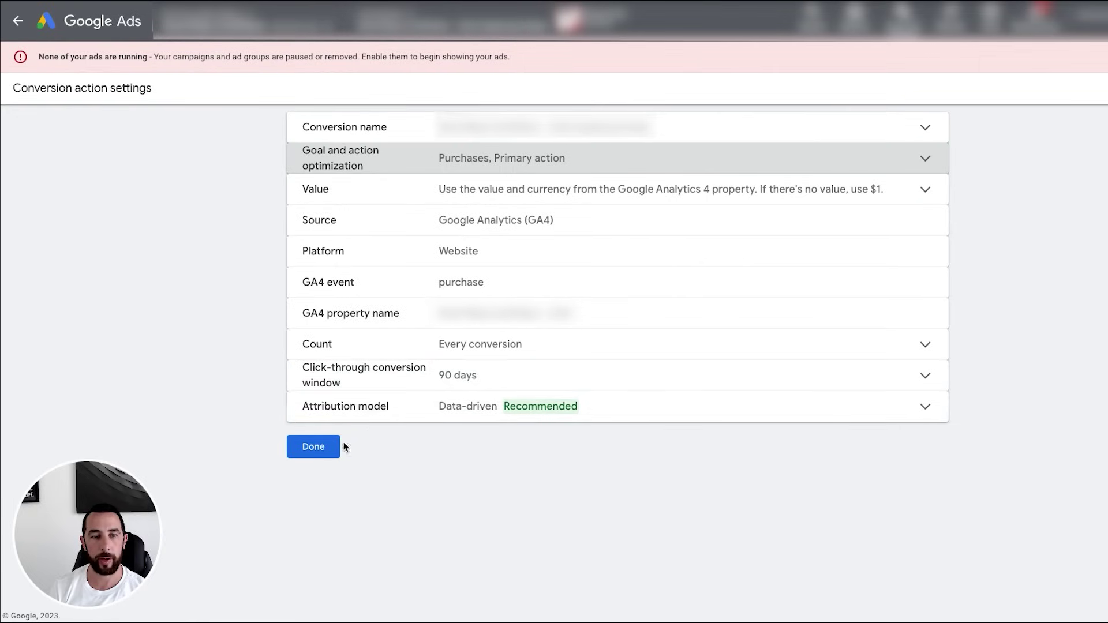
pyautogui.click(339, 452)
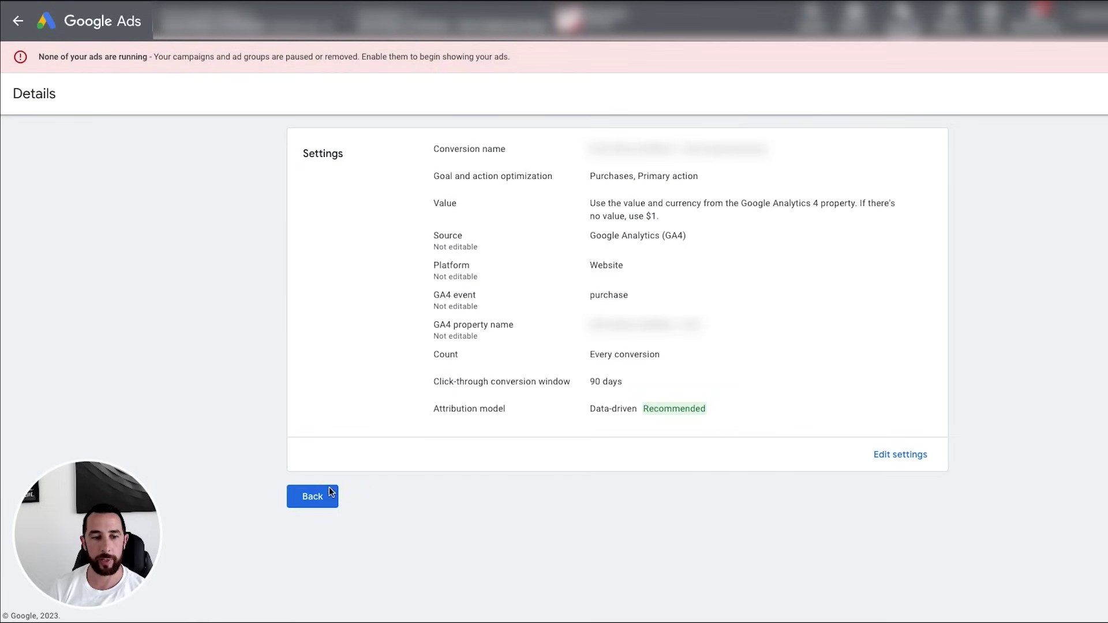
pyautogui.click(301, 497)
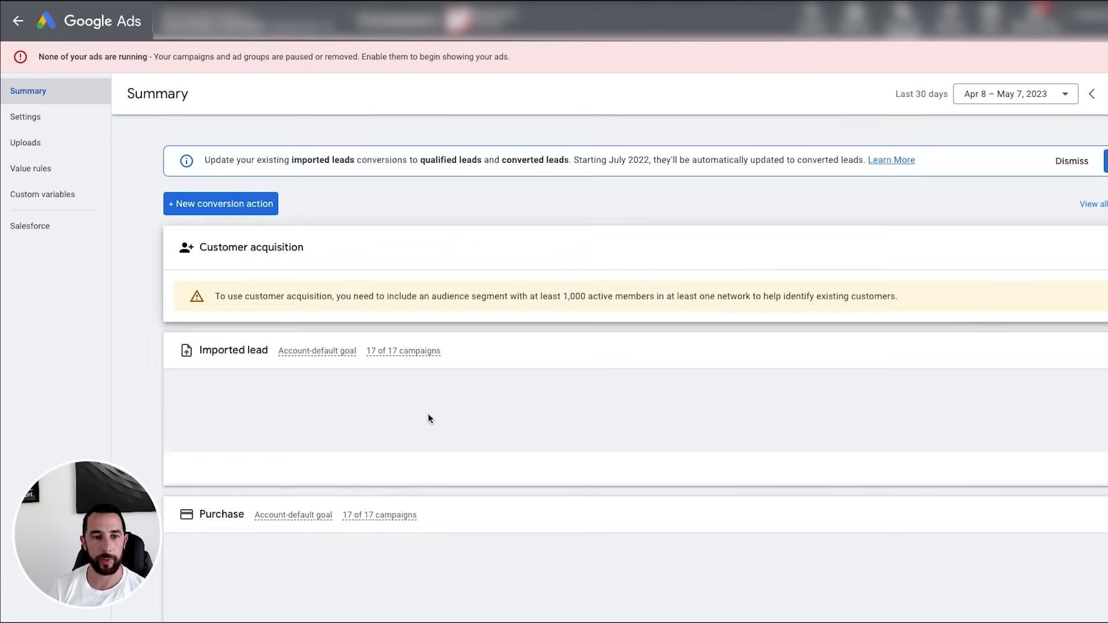
# - Change the UA Transactions (All Web Site Data) conversion to a Secondary action and save
pyautogui.scroll(-2, 399, 451)
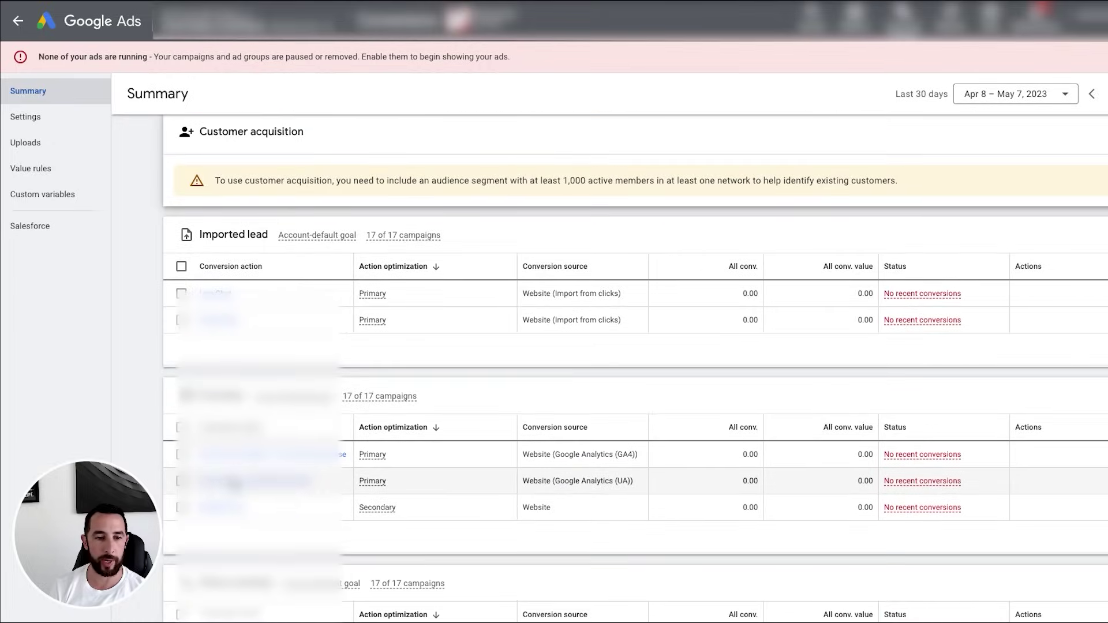
pyautogui.click(234, 481)
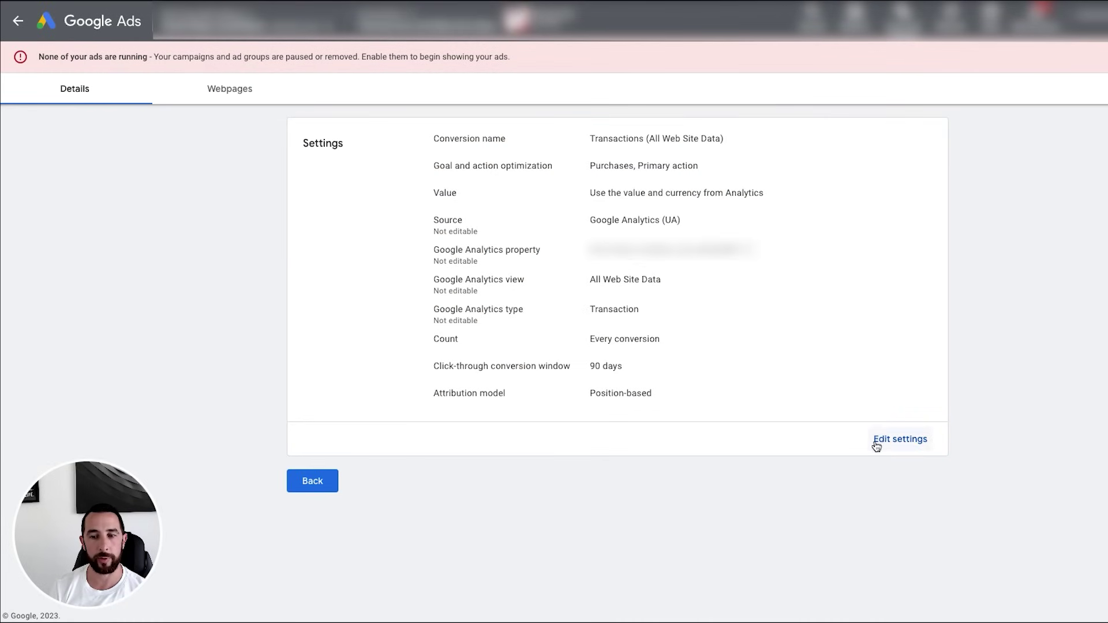
pyautogui.click(883, 443)
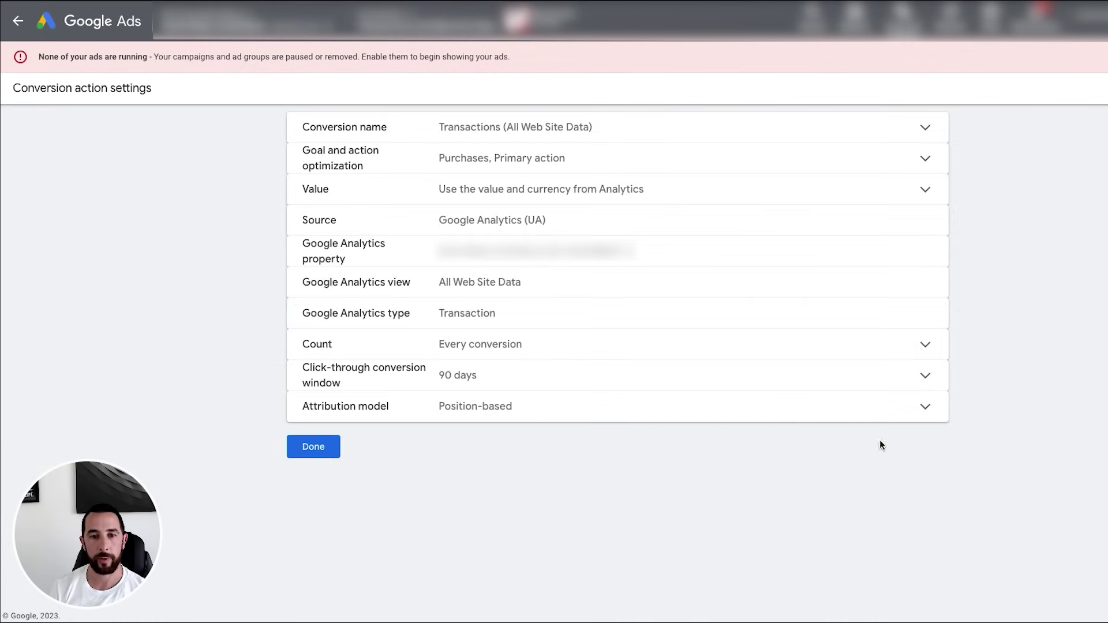
pyautogui.click(506, 161)
pyautogui.click(438, 308)
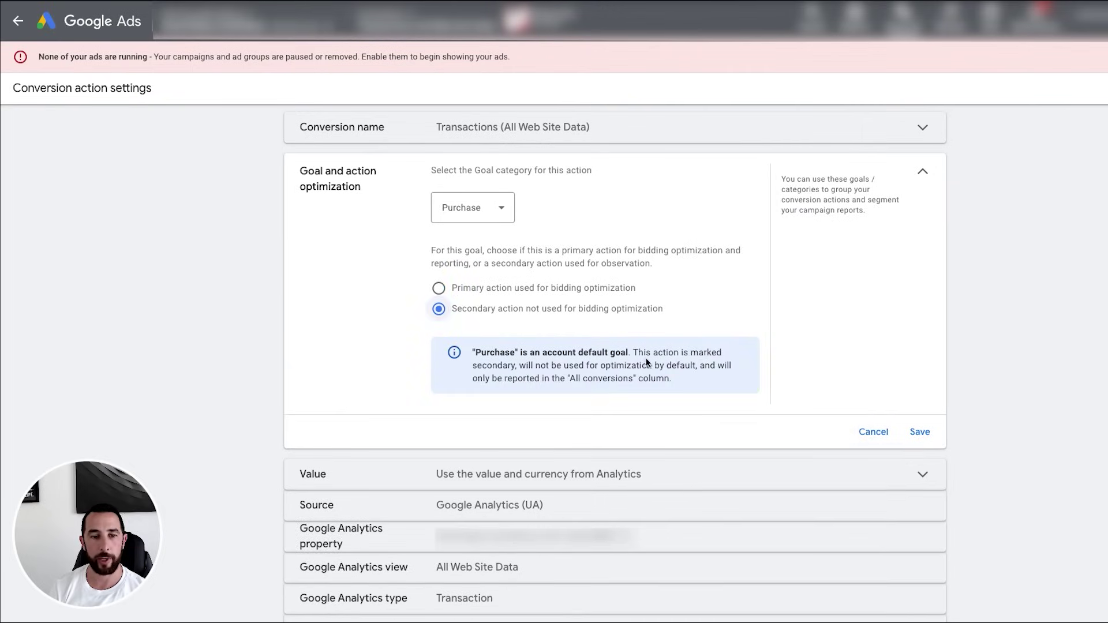
pyautogui.click(916, 432)
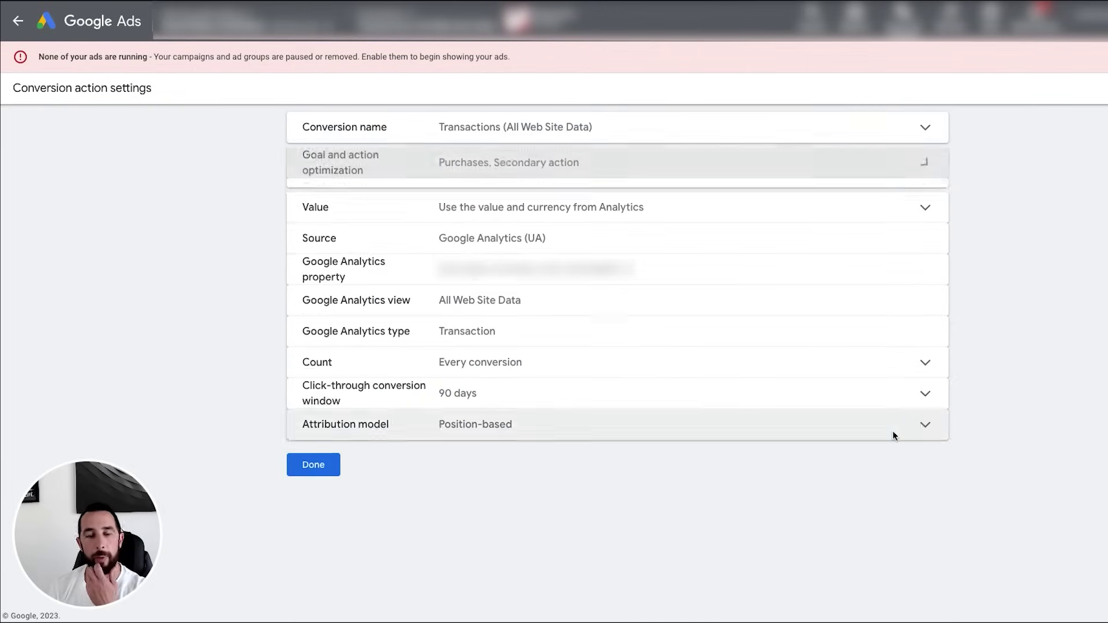
pyautogui.click(316, 446)
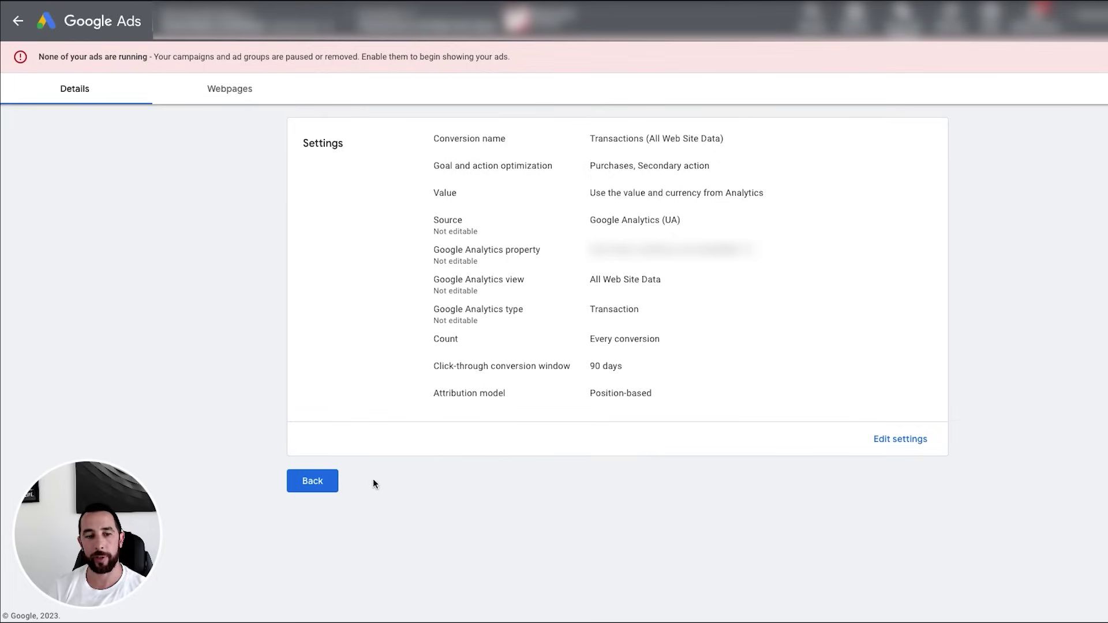
# - Return to the Conversions Summary and confirm the Purchase table shows GA4 Primary, UA Secondary
pyautogui.click(334, 479)
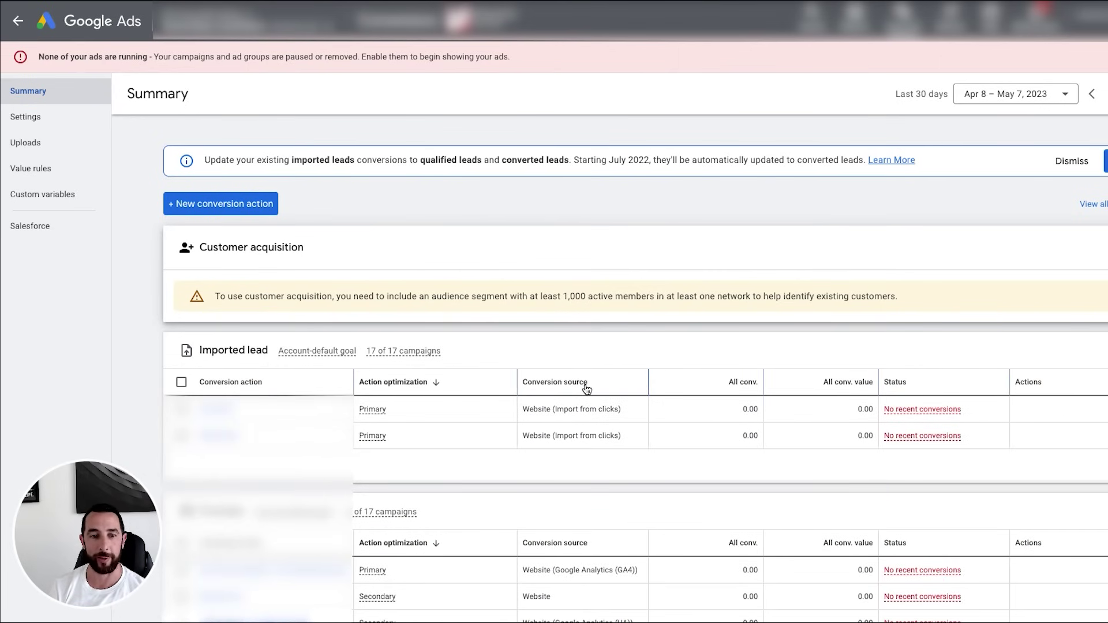
pyautogui.moveTo(584, 383)
pyautogui.scroll(-2, 645, 201)
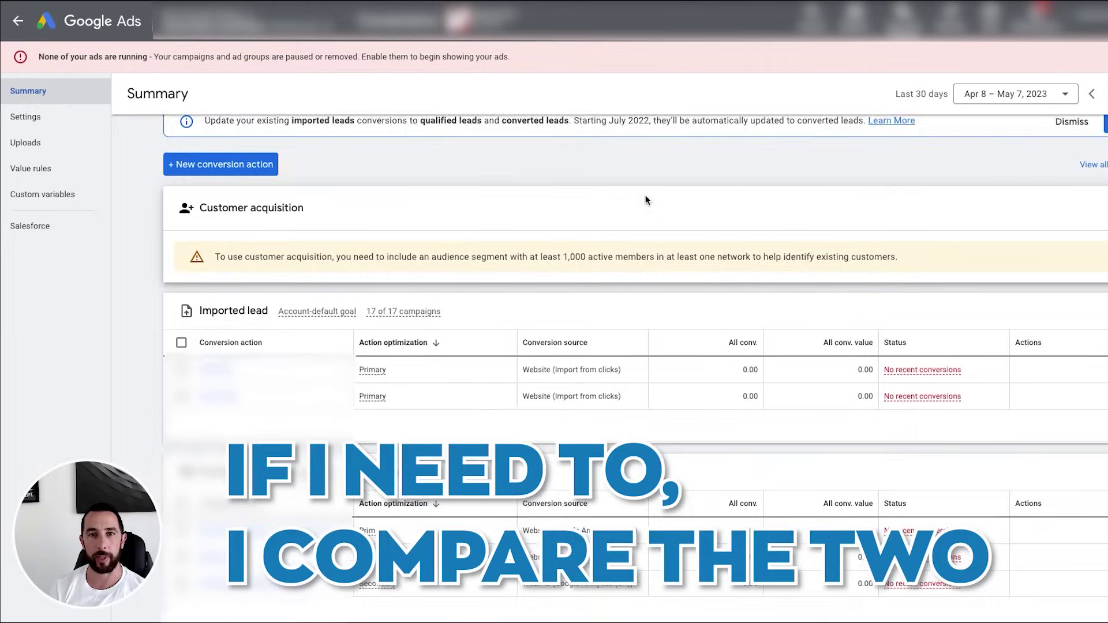
pyautogui.scroll(-2, 394, 456)
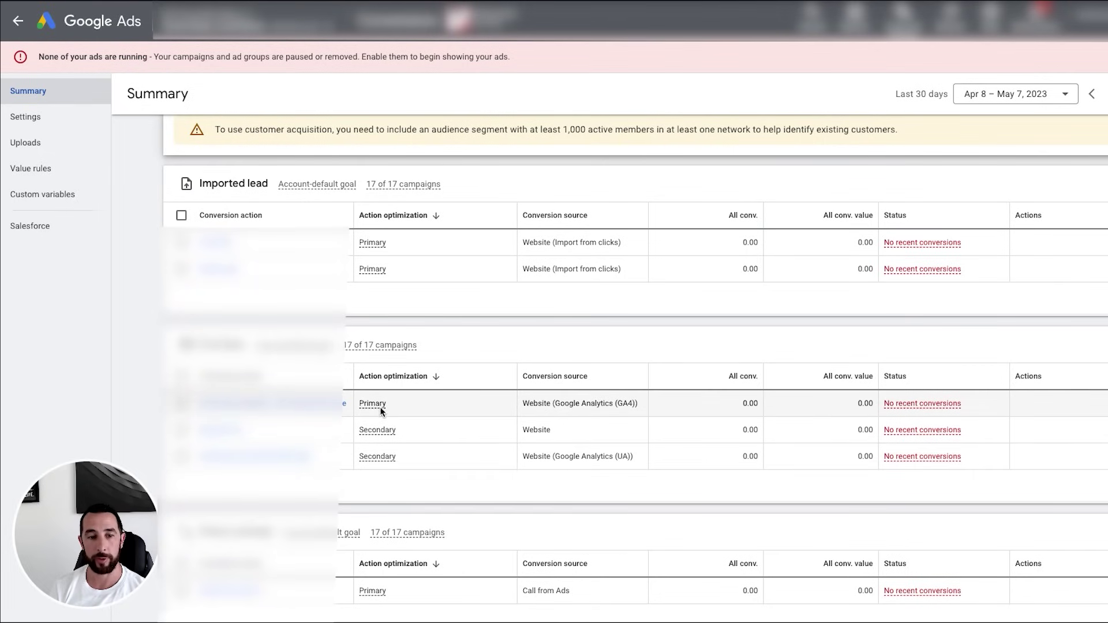
pyautogui.moveTo(377, 407)
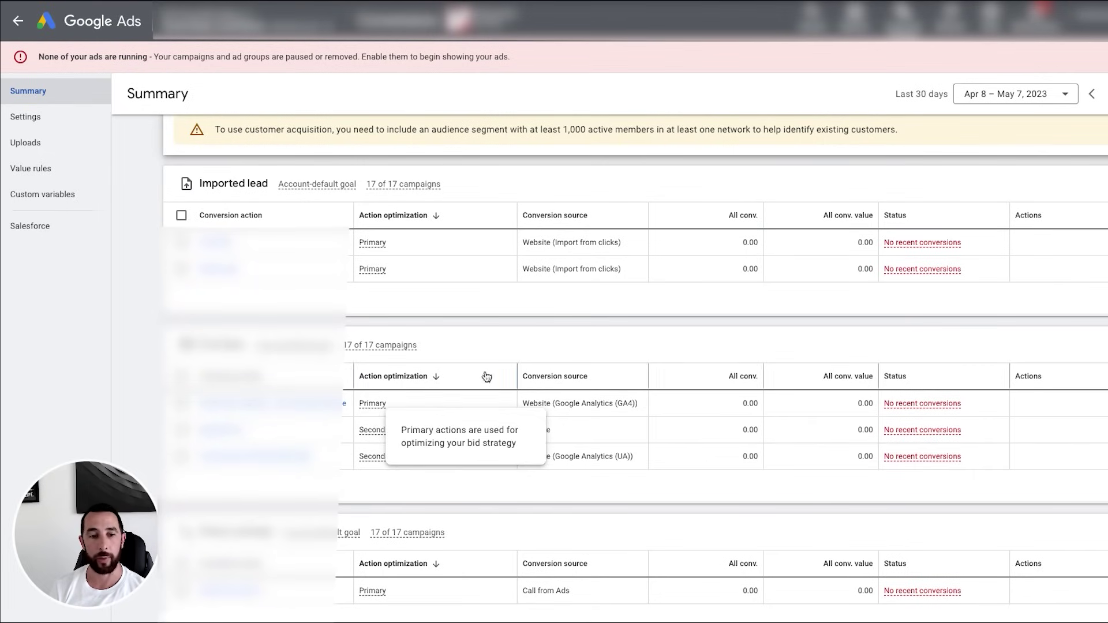